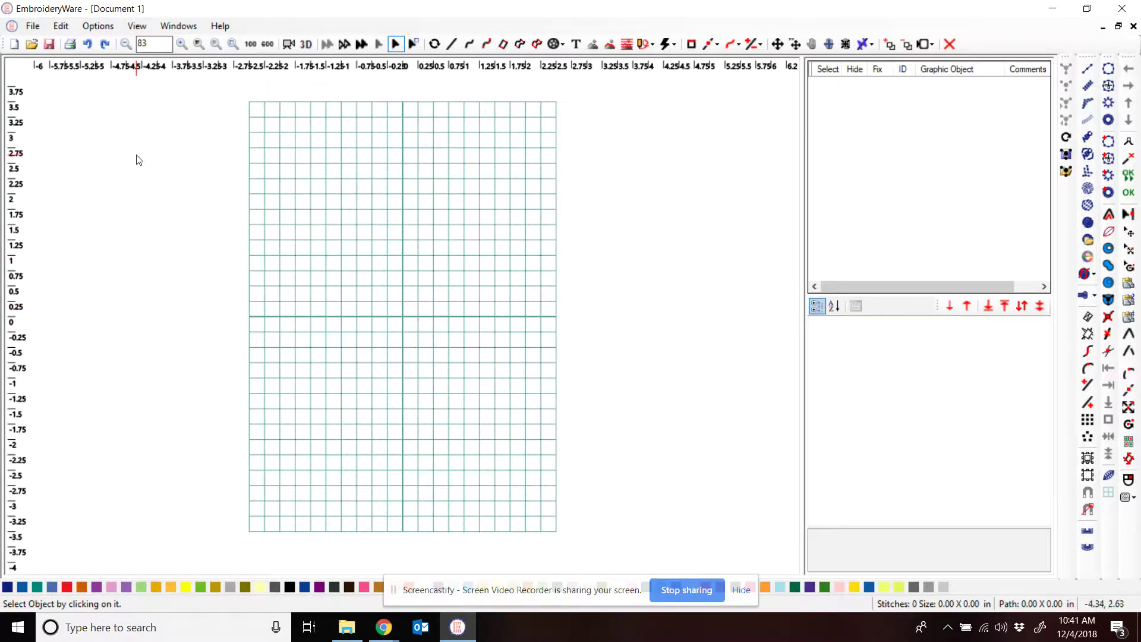
- Import the Upper M 3 Inch PES design from the FishTailPES 1-2-3 inches folder and centre it in the hoop
click(32, 26)
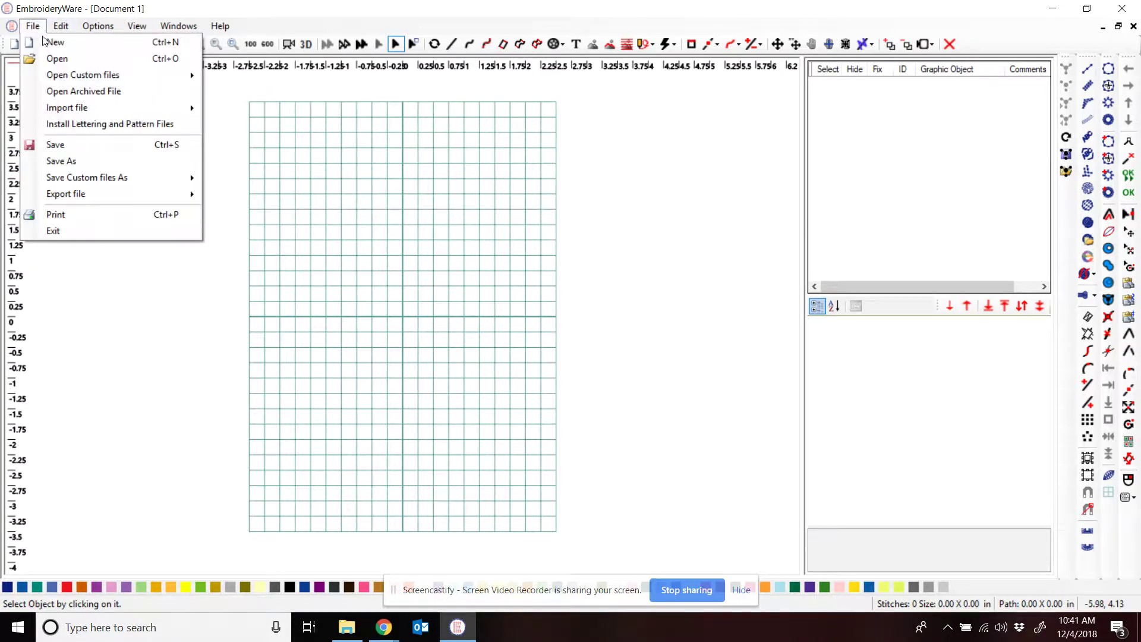
mouse_move(80, 107)
click(239, 109)
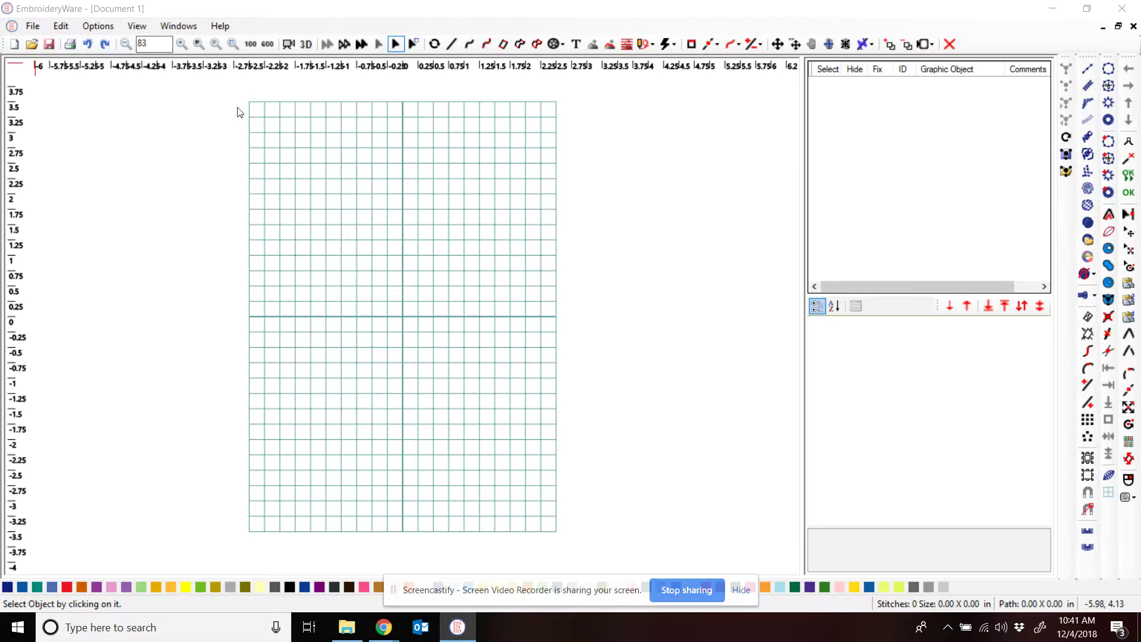
scroll(249, 256, down, 18)
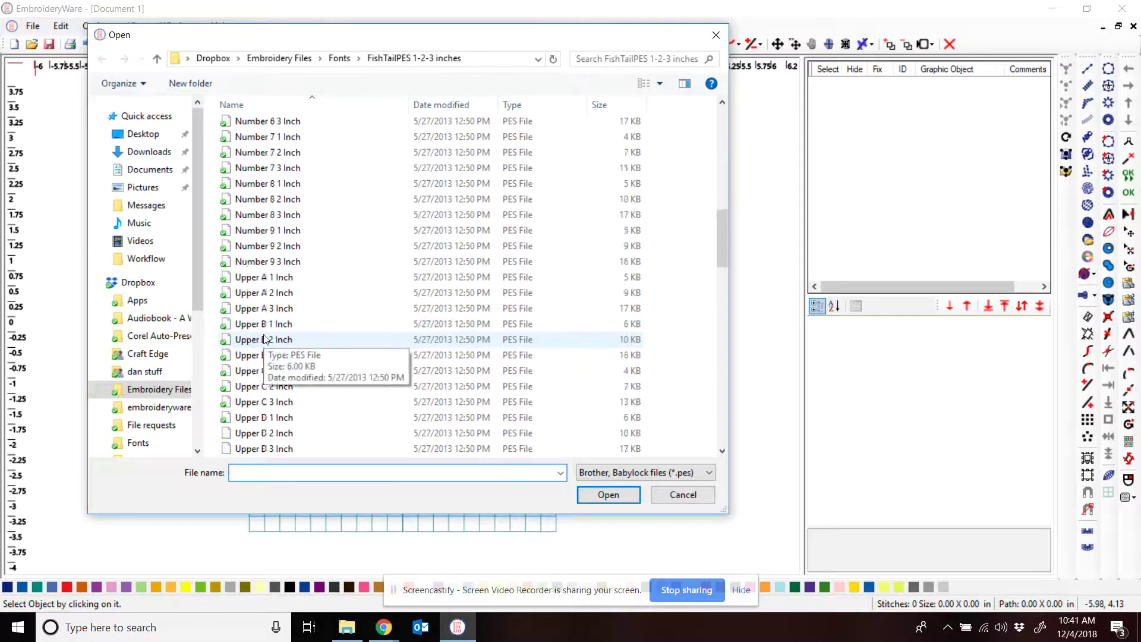
scroll(265, 339, down, 3)
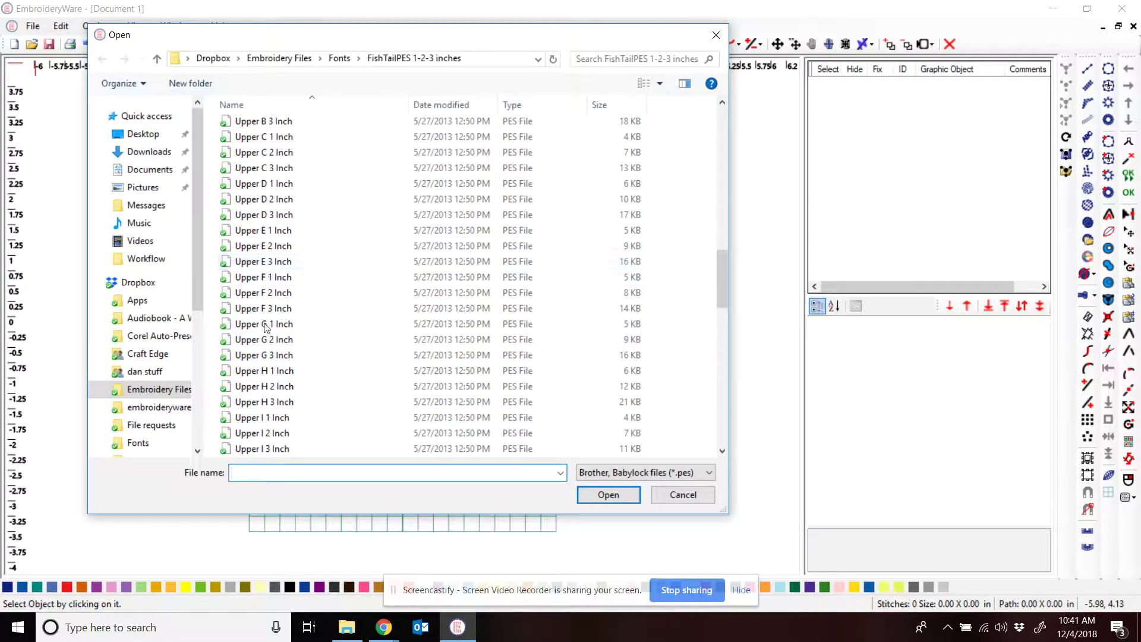
scroll(268, 382, down, 2)
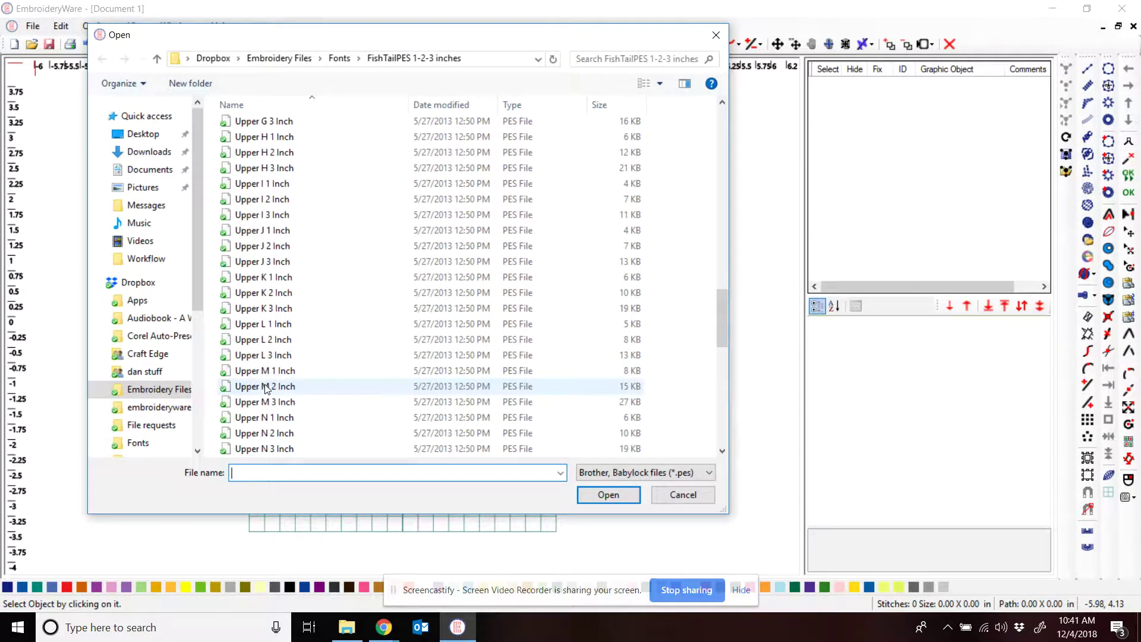
double_click(285, 402)
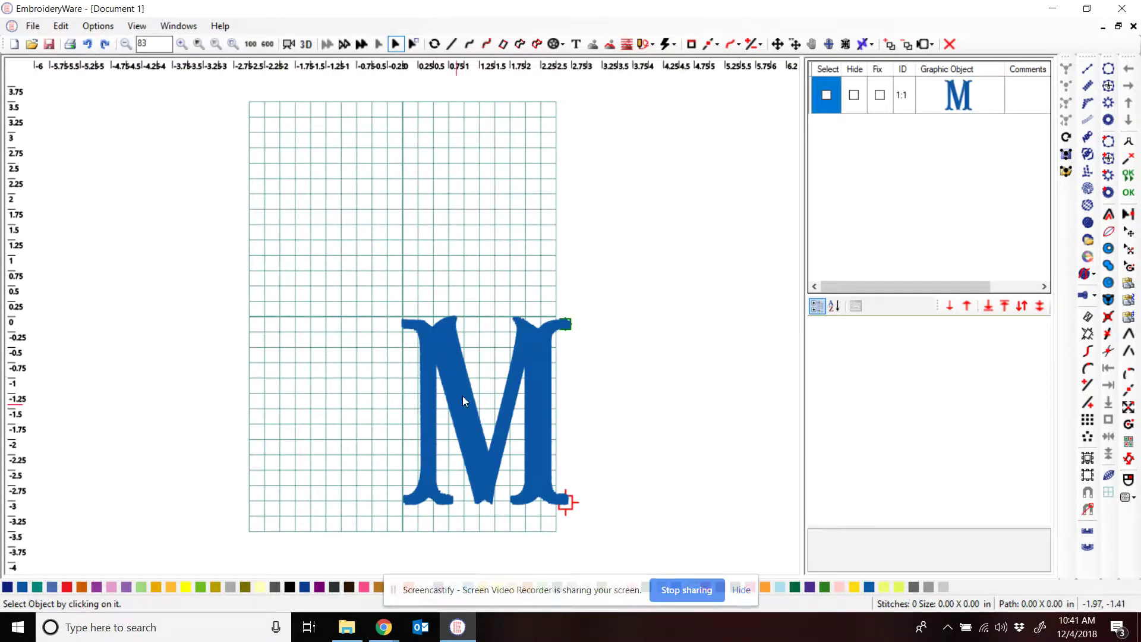
click(825, 95)
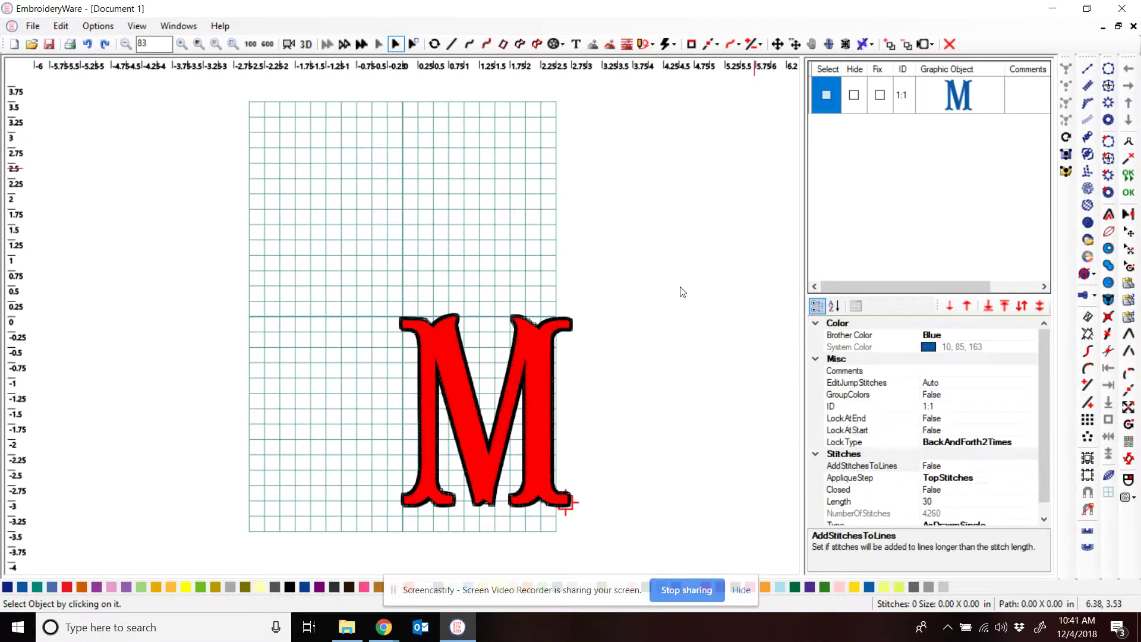
click(1109, 421)
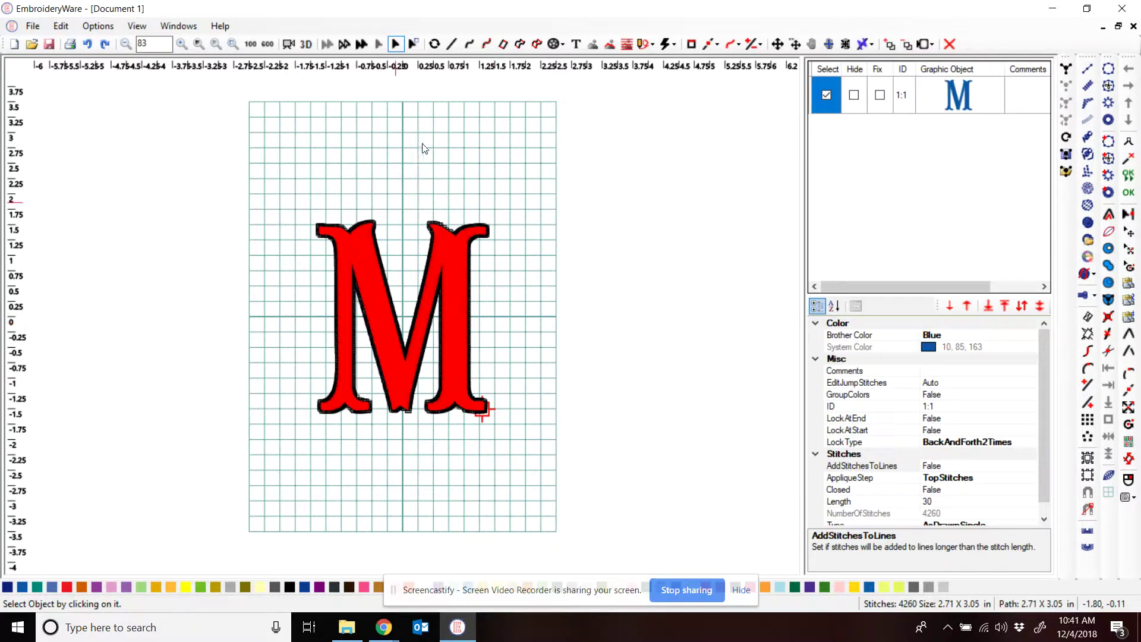
- Draw a closed straight-line outline around the M's upper half, with its lower edge running along the horizontal centre line from about -1.5 to 1.6 inches
click(457, 43)
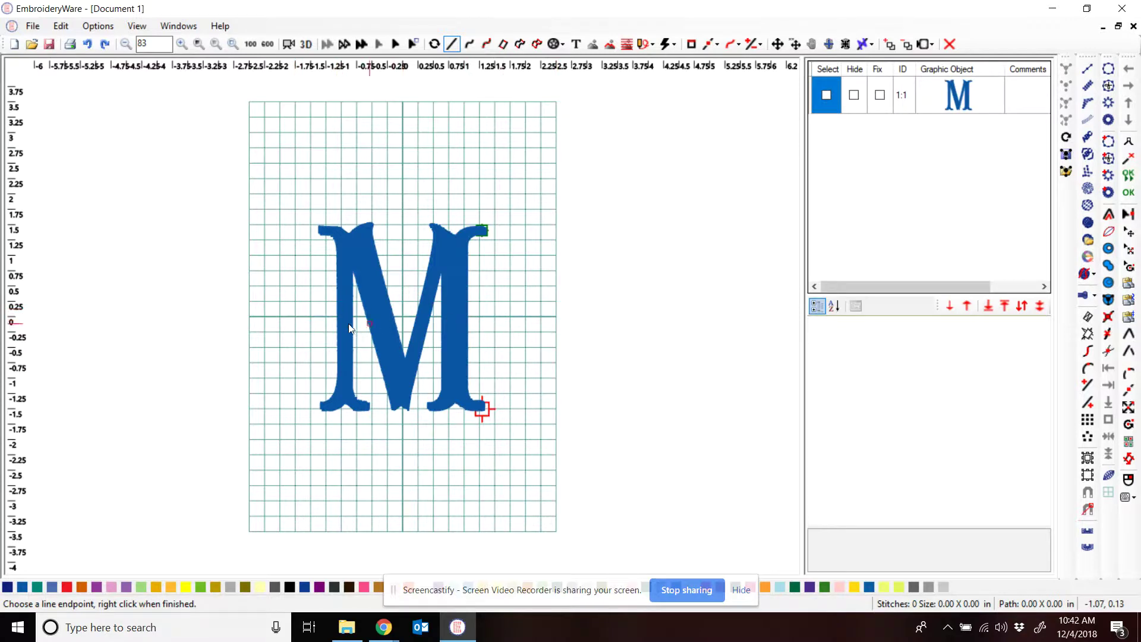
click(310, 318)
click(501, 318)
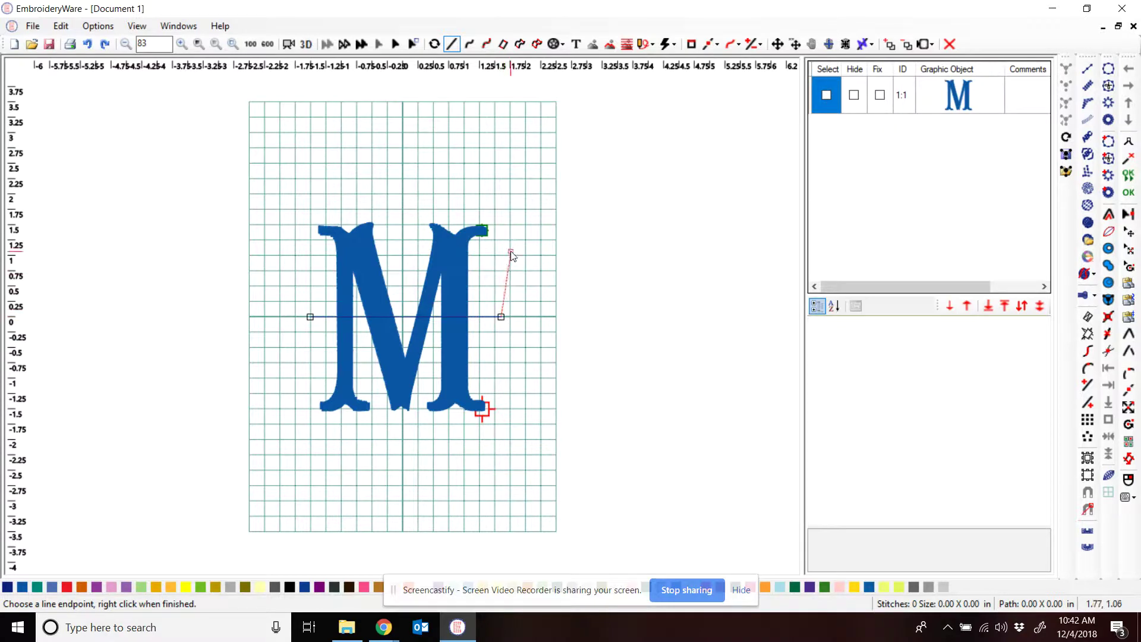
click(510, 251)
click(510, 199)
click(478, 173)
click(421, 168)
click(379, 169)
click(337, 179)
click(296, 195)
click(279, 240)
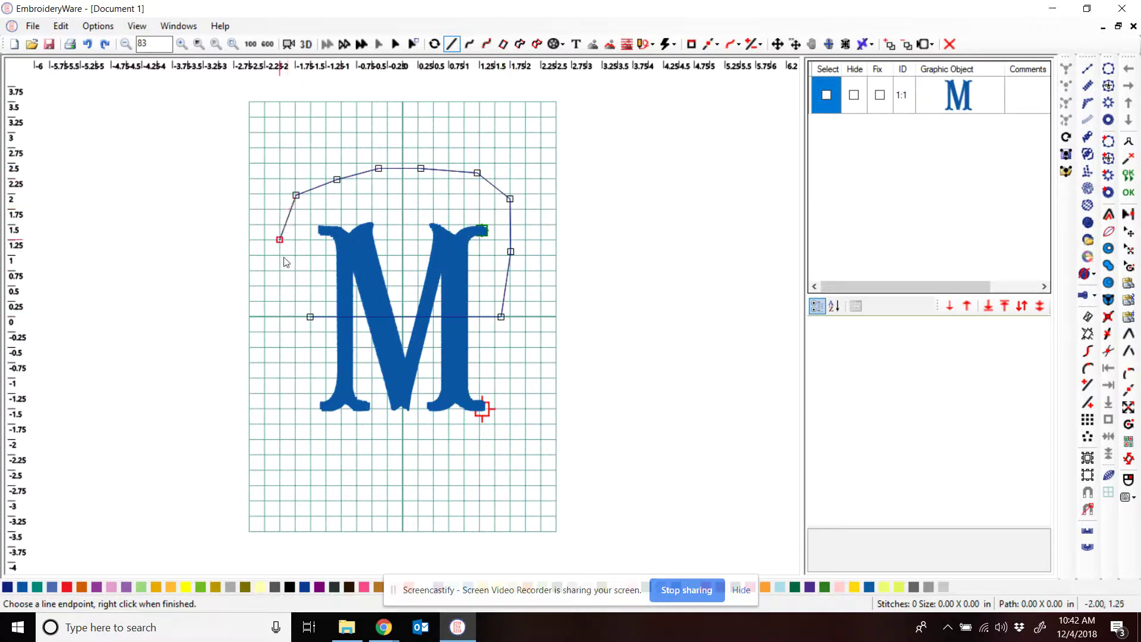
click(287, 297)
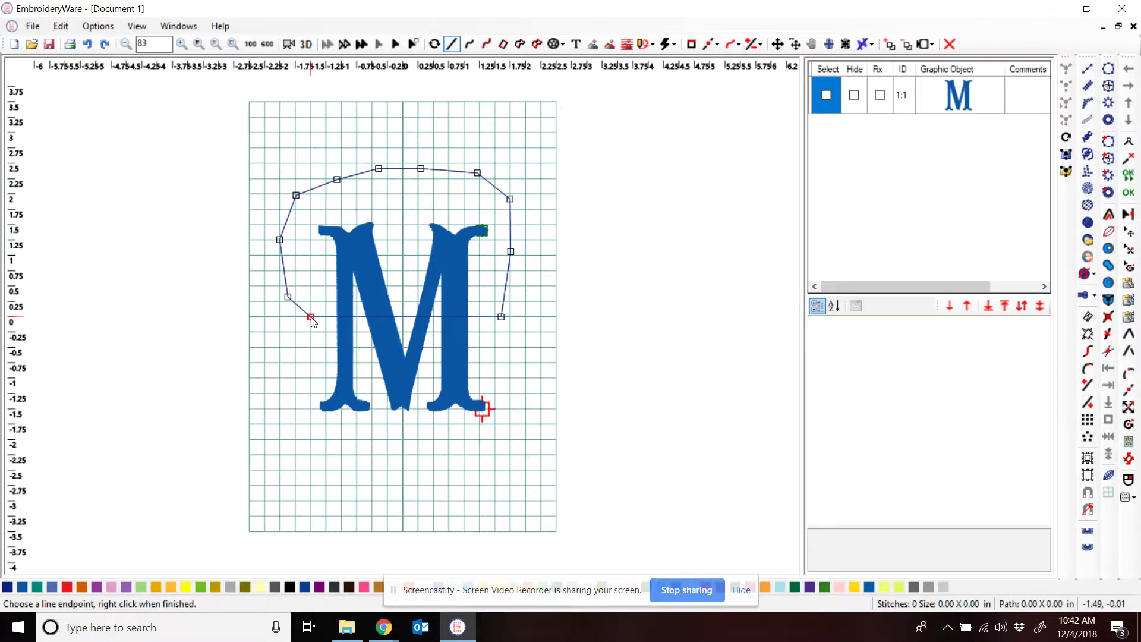
right_click(312, 320)
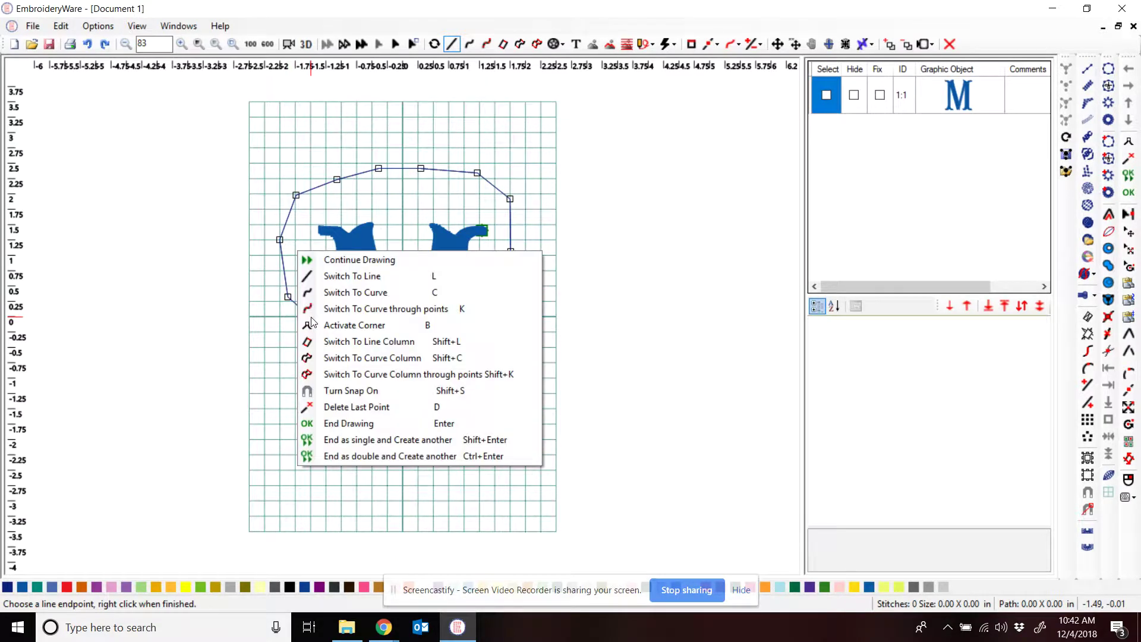
click(328, 424)
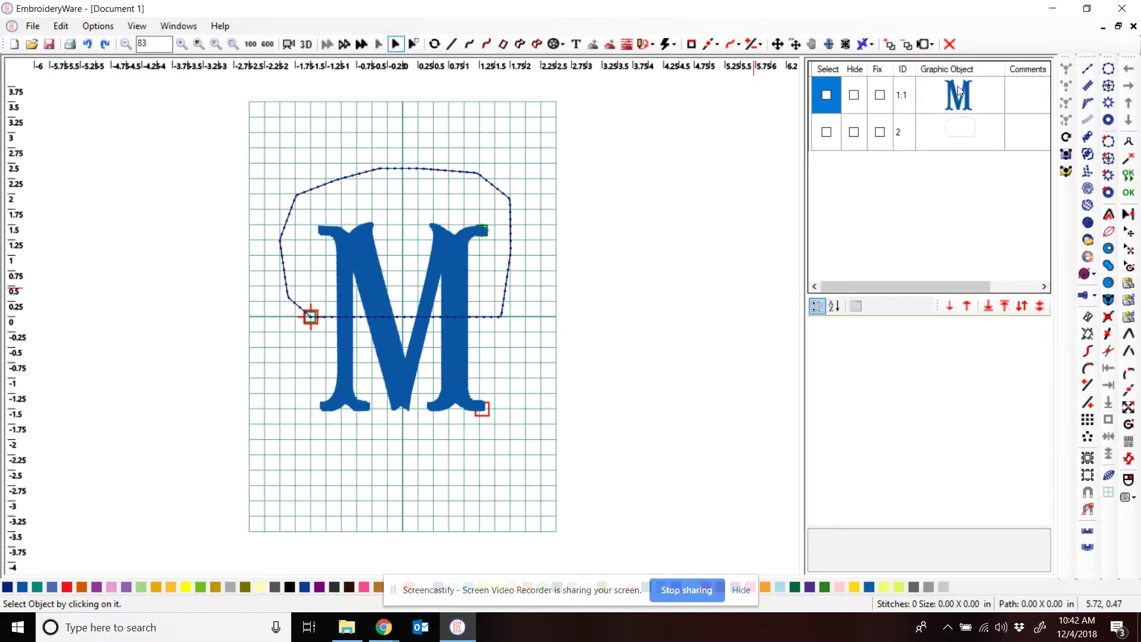
- Duplicate the M in place and deselect the copy
click(827, 95)
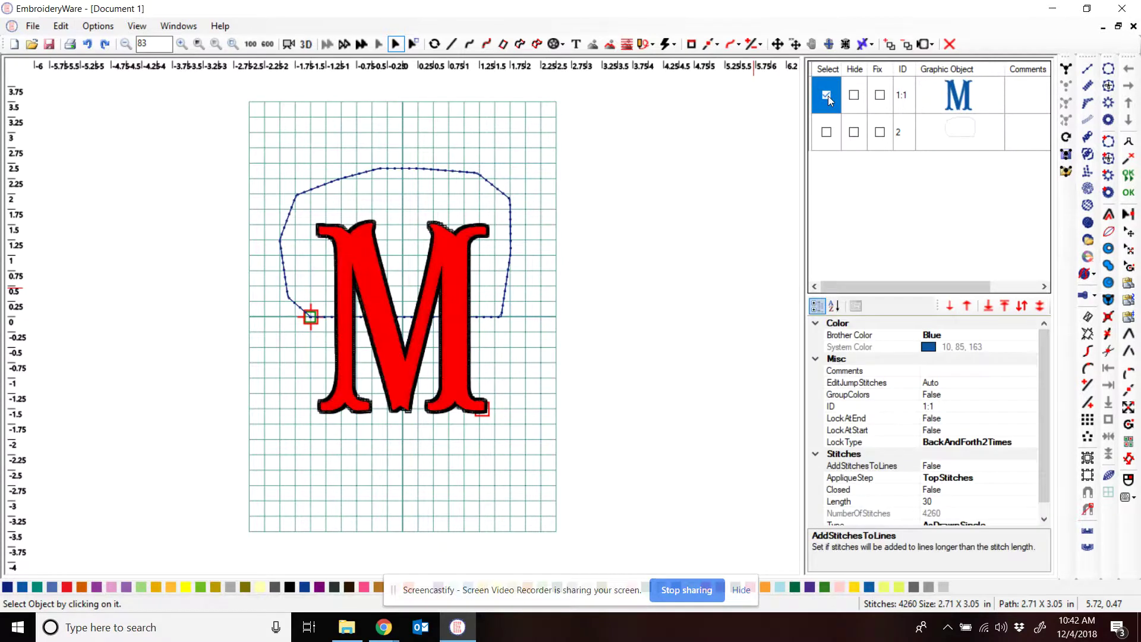
click(62, 26)
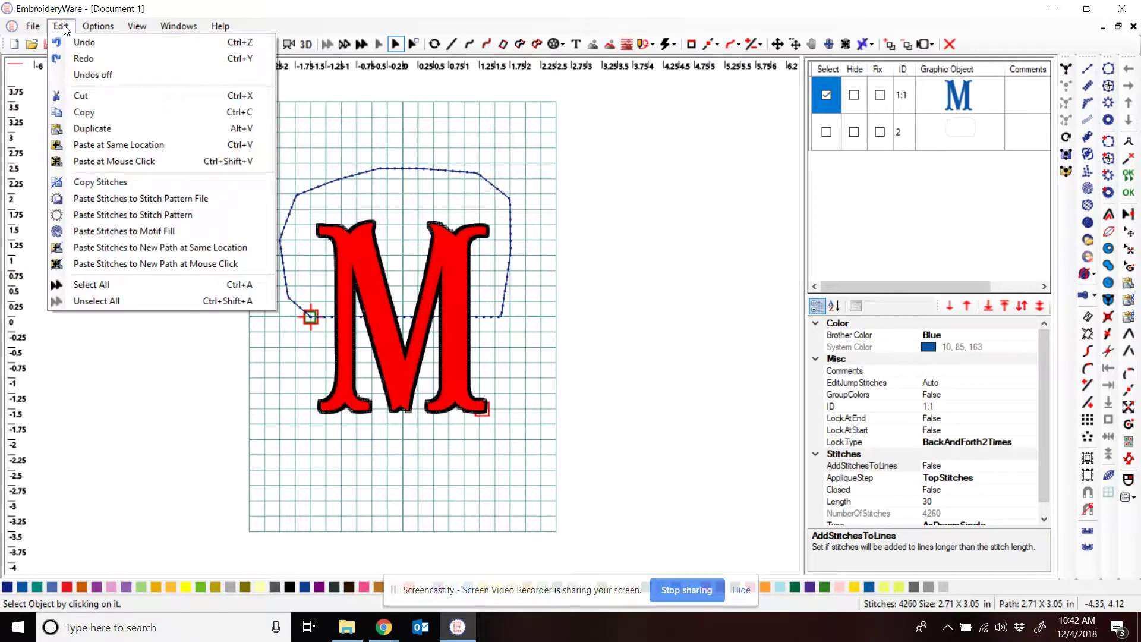
click(111, 130)
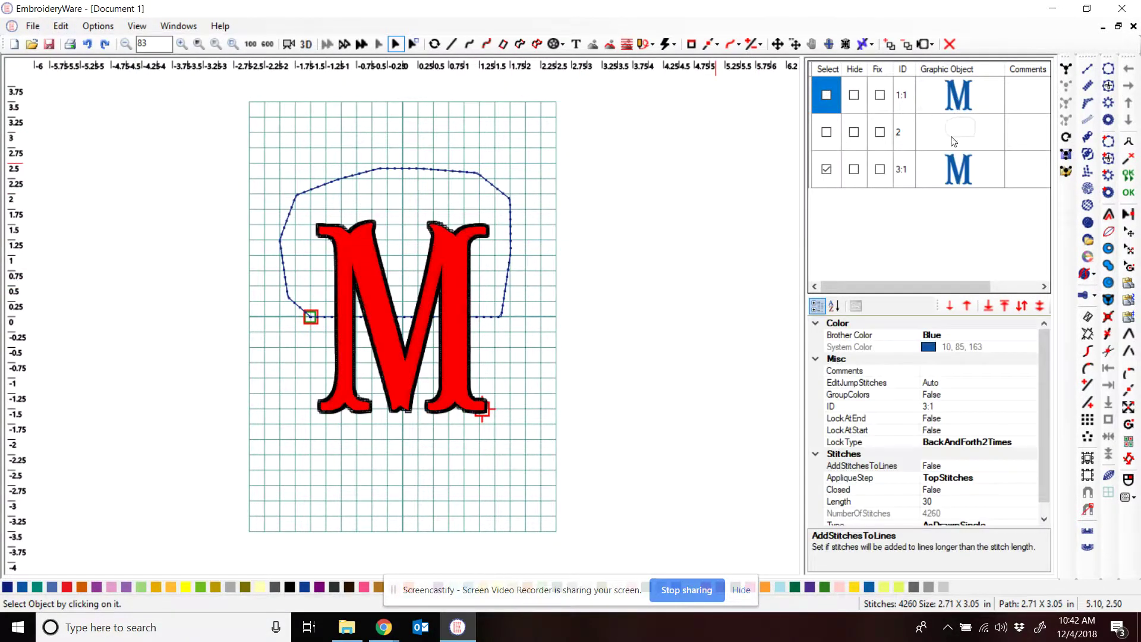
click(823, 171)
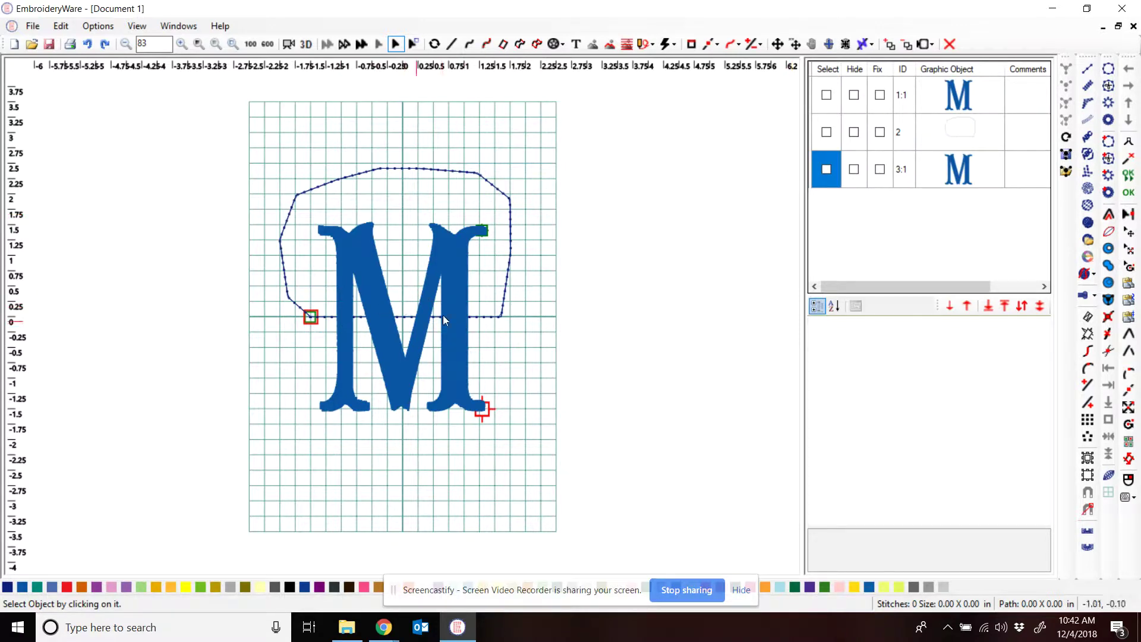
- Clip the original M with the drawn outline so that only the part inside it, the upper half, is kept
click(1088, 318)
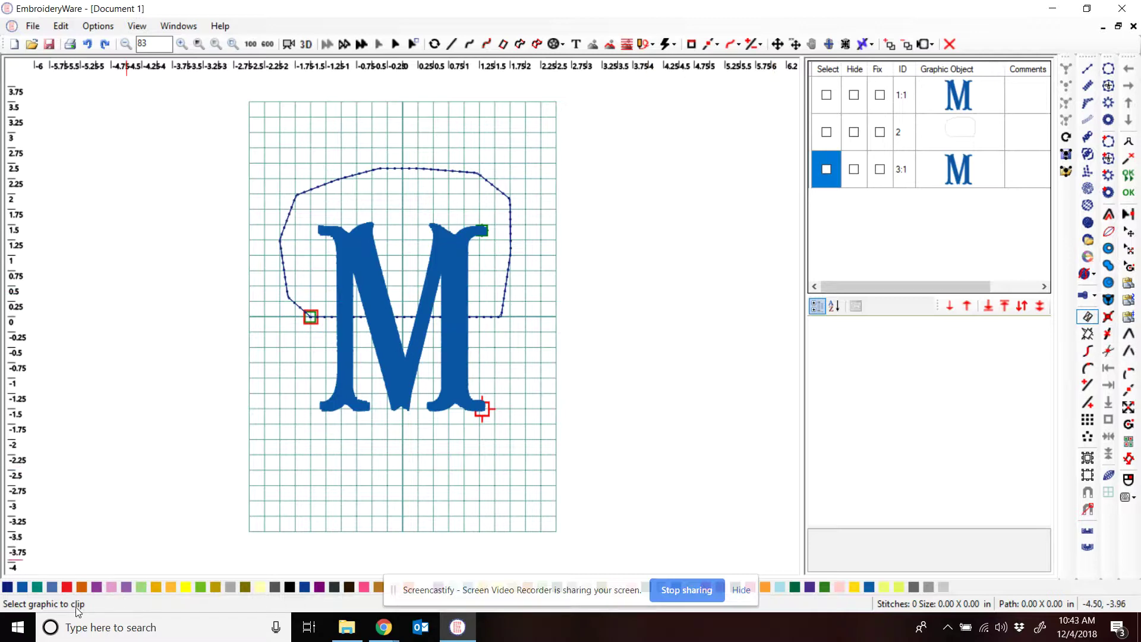
click(943, 99)
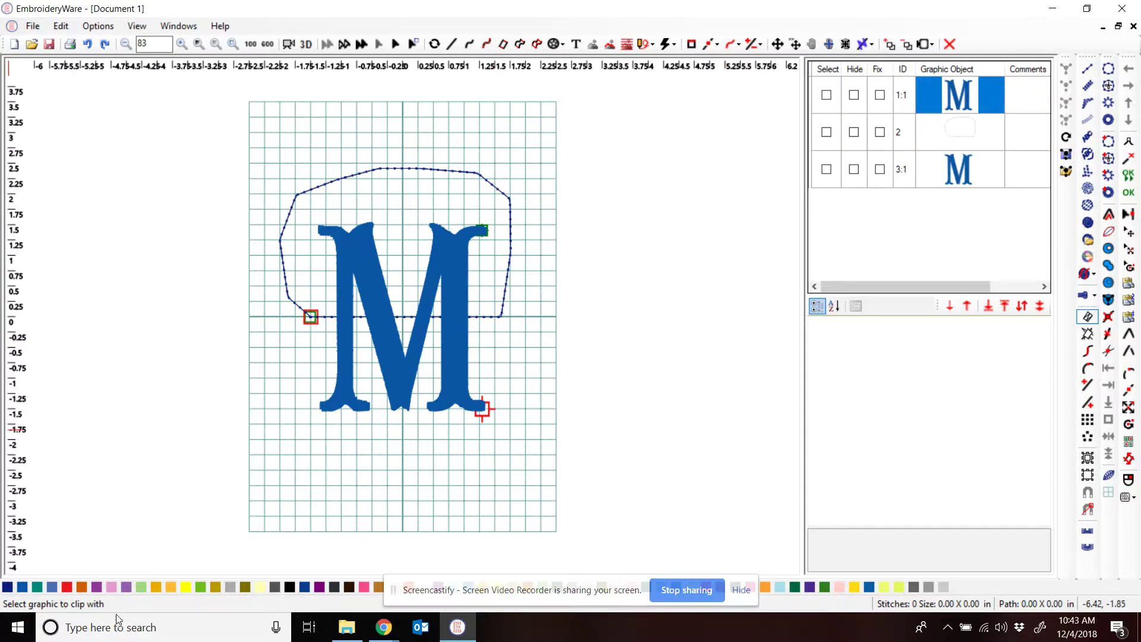
click(958, 131)
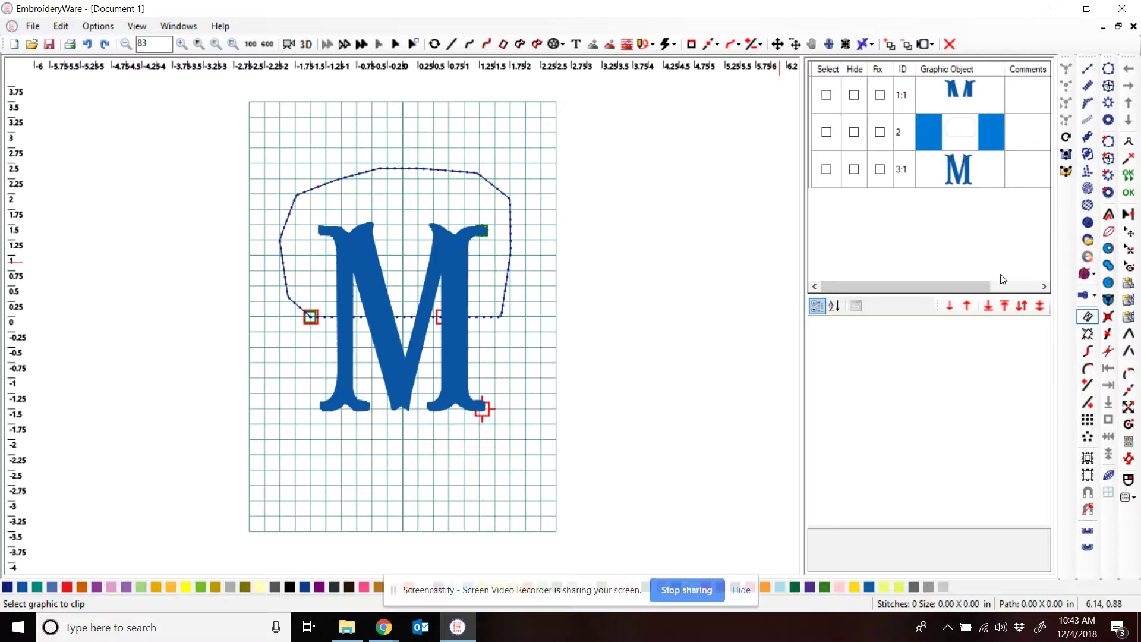
- Clip the duplicate M with the outline so that only its lower half outside the shape is kept, and delete the outline
click(1086, 336)
click(971, 165)
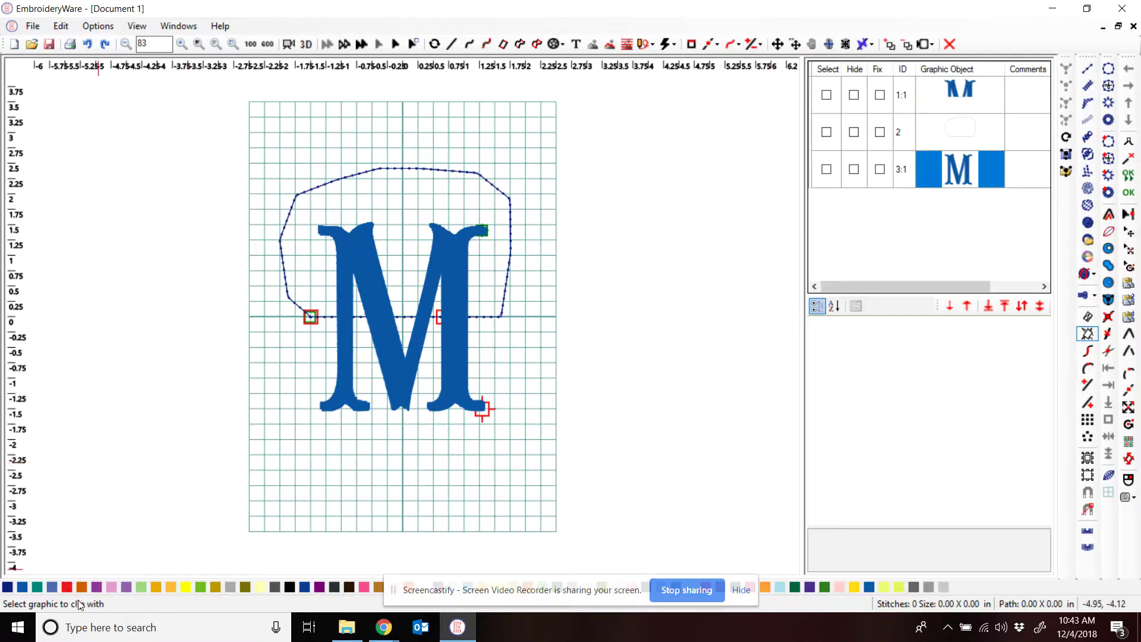
click(974, 133)
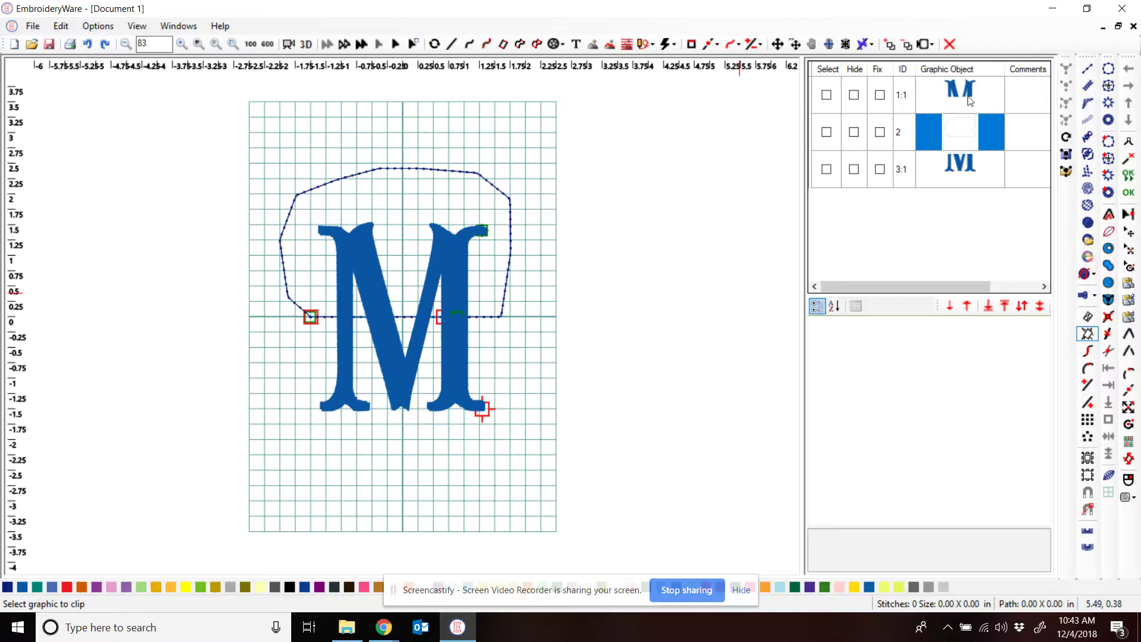
click(826, 133)
click(948, 45)
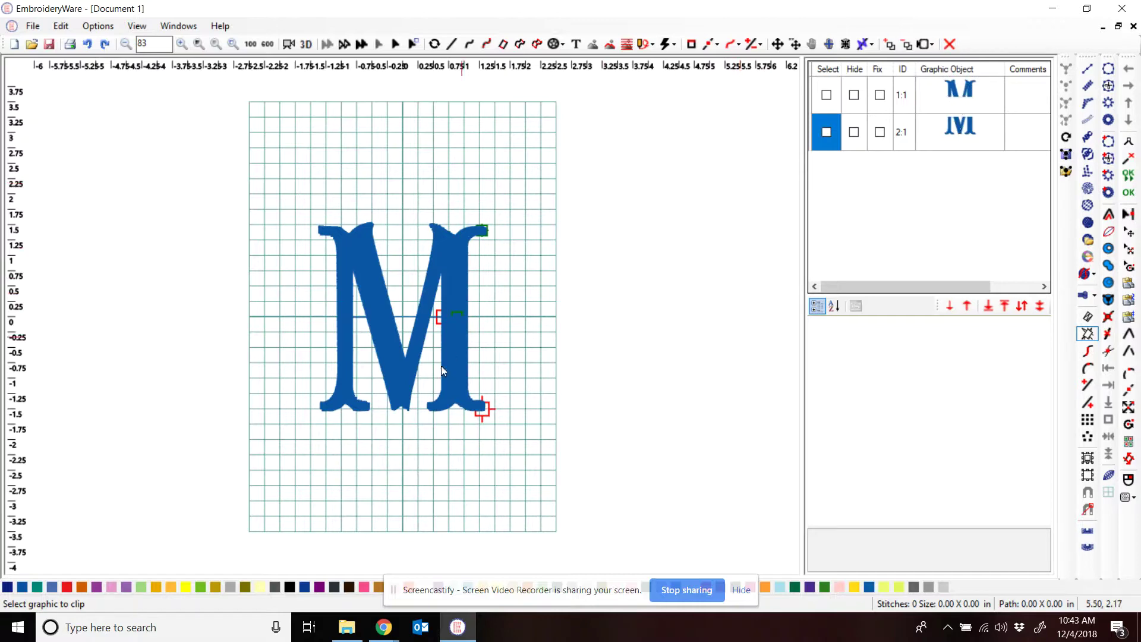
- Move the upper half of the M straight up about 0.6 inches, preview the split letter in 3D, and deselect it
click(827, 96)
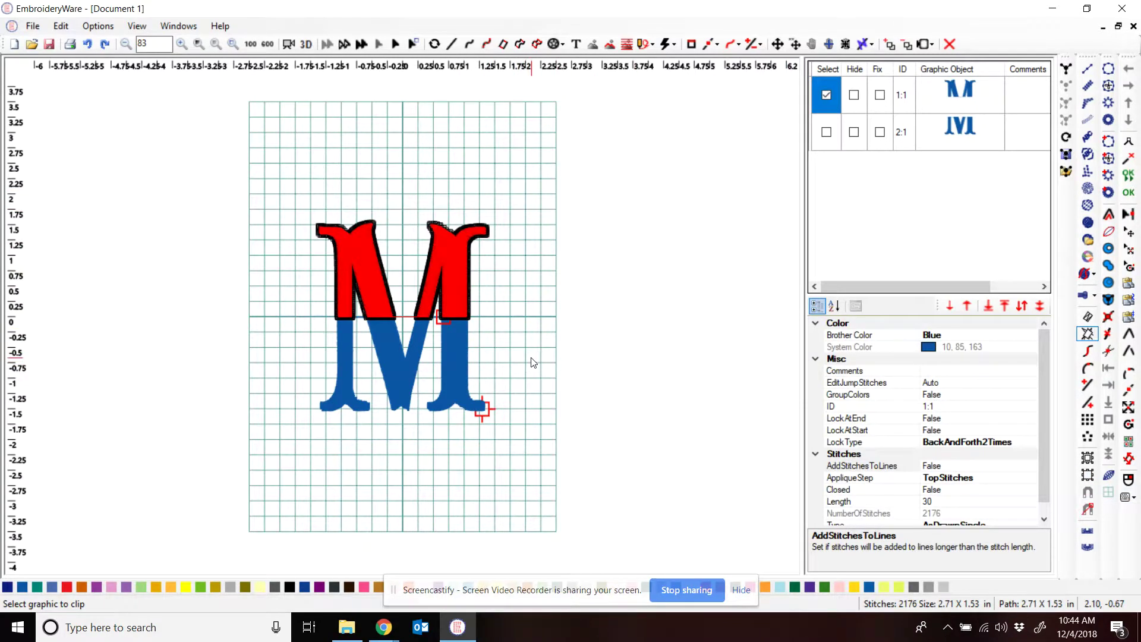
click(423, 275)
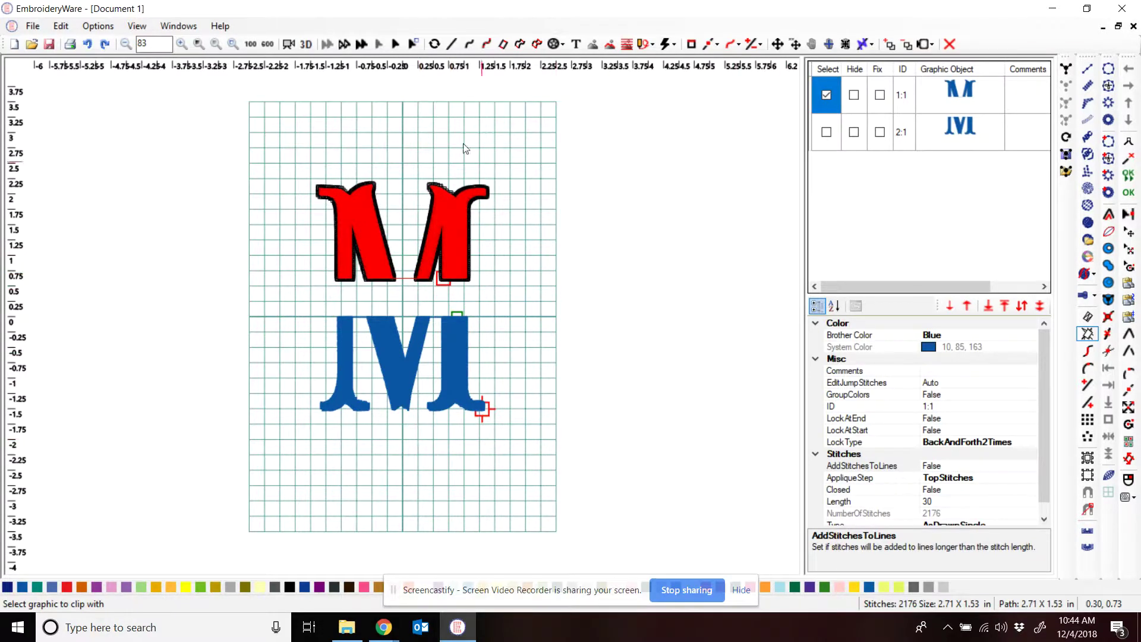
click(306, 44)
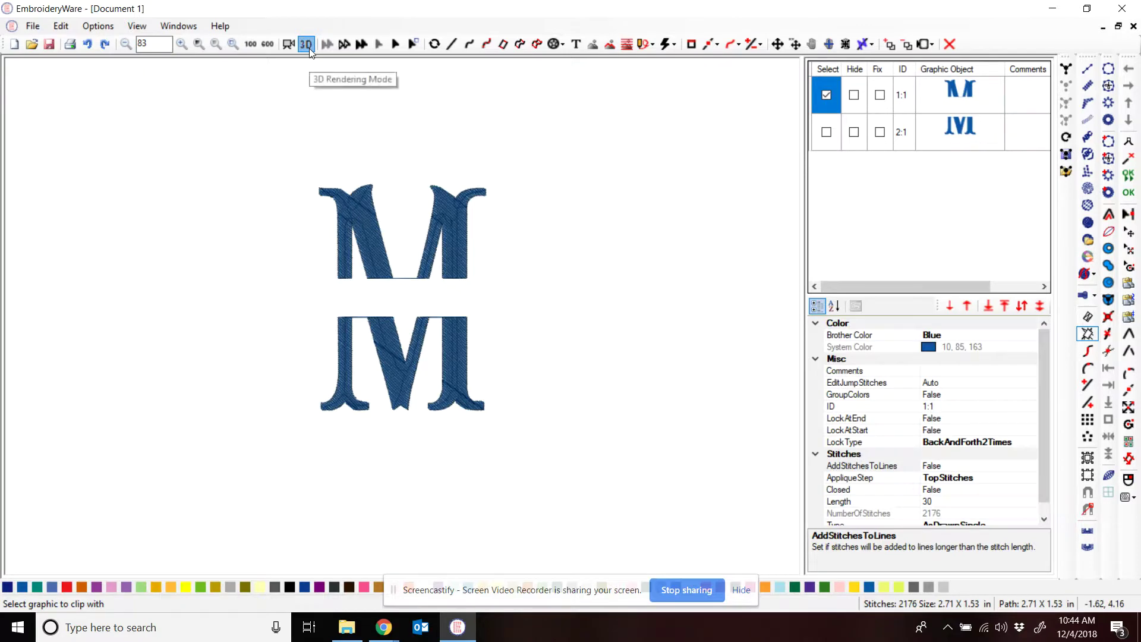
click(830, 94)
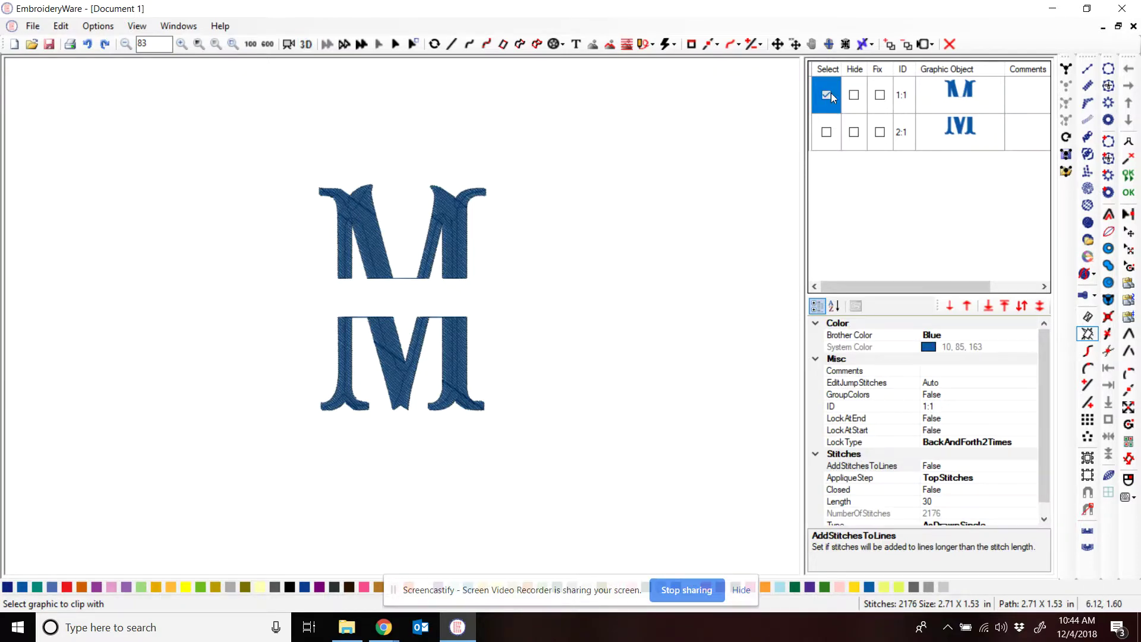
- Draw a horizontal line column about 3 inches long and 0.2 inches high along the bottom edge of the M's upper half
scroll(401, 327, up, 4)
scroll(364, 314, up, 4)
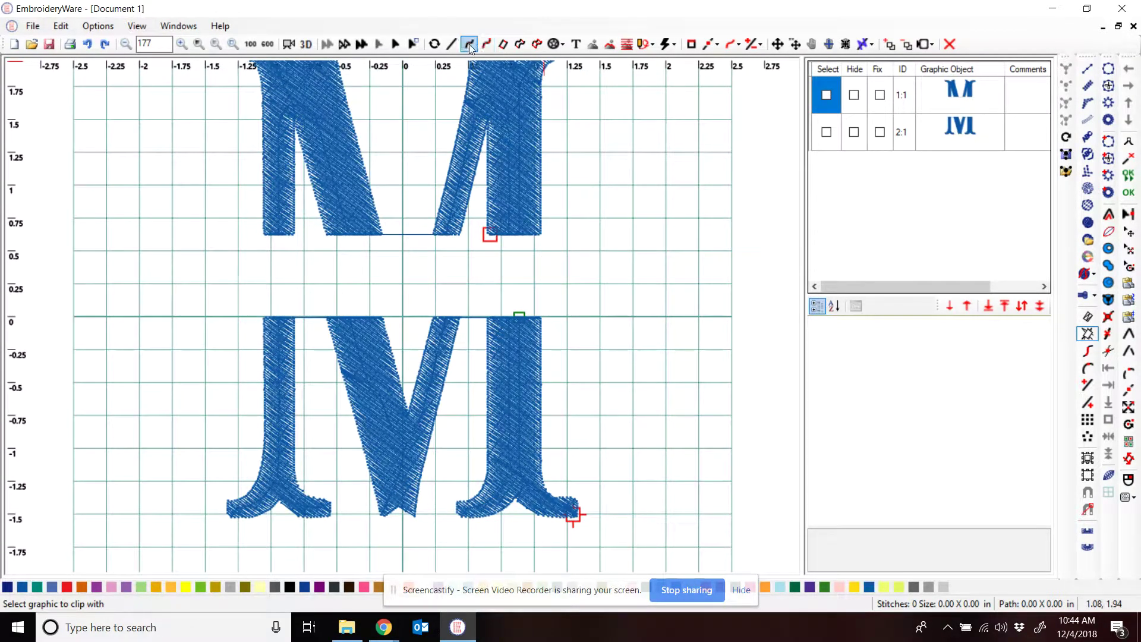
click(501, 44)
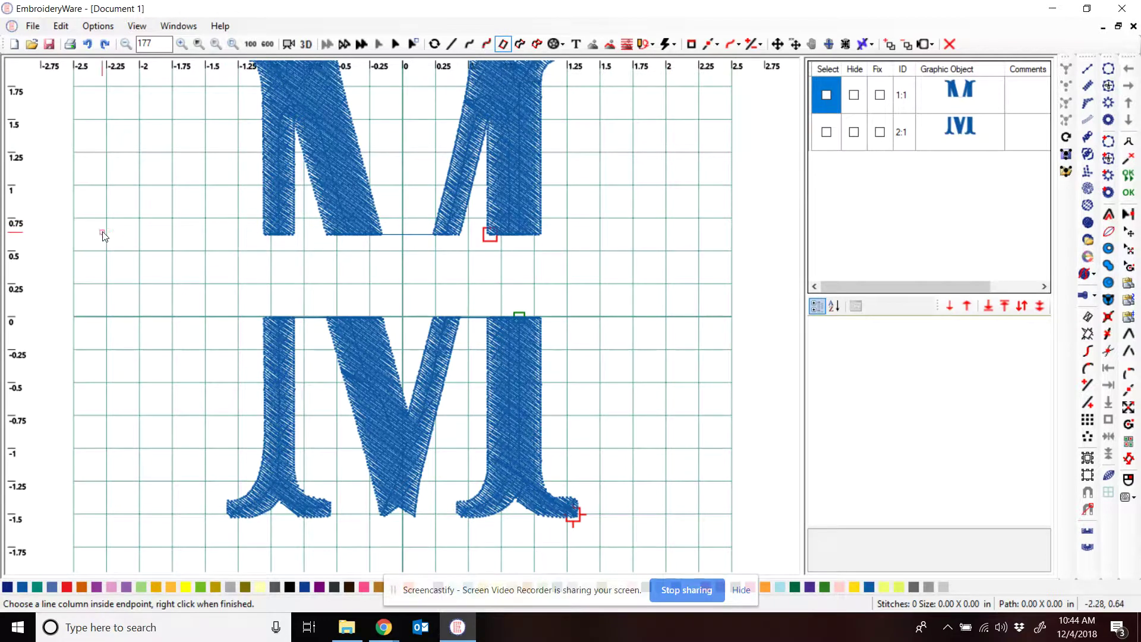
click(204, 234)
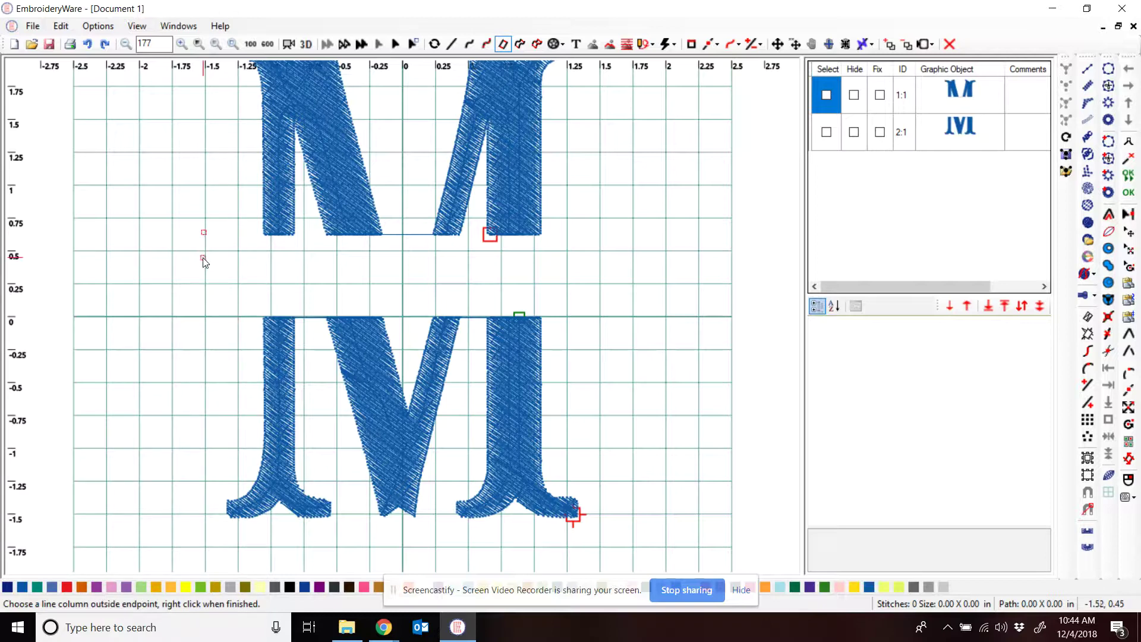
click(203, 259)
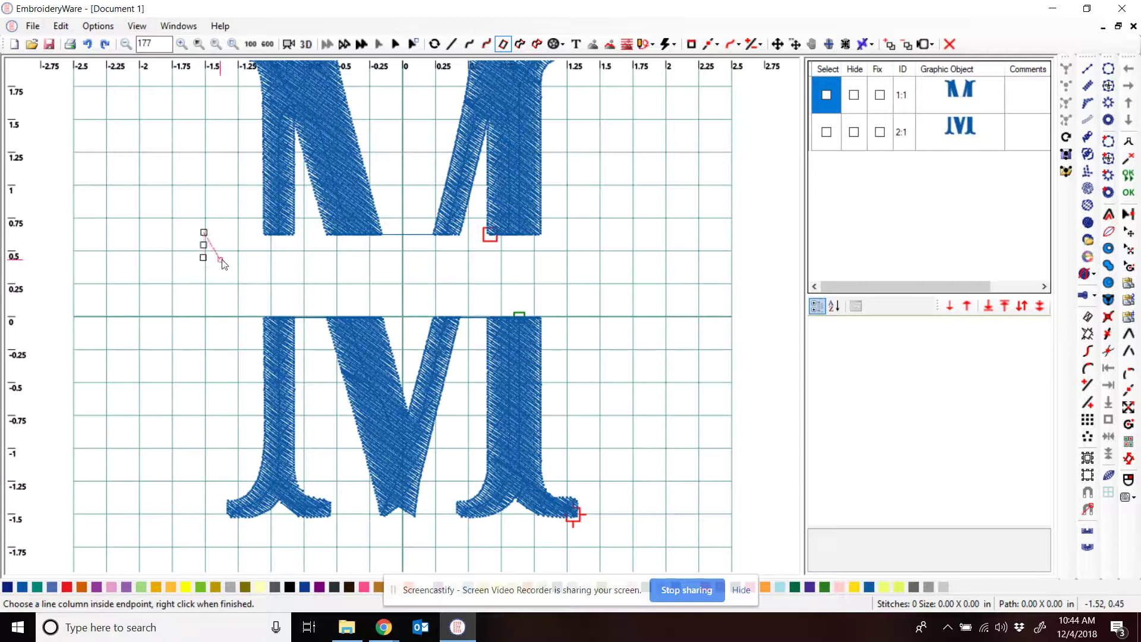
click(604, 235)
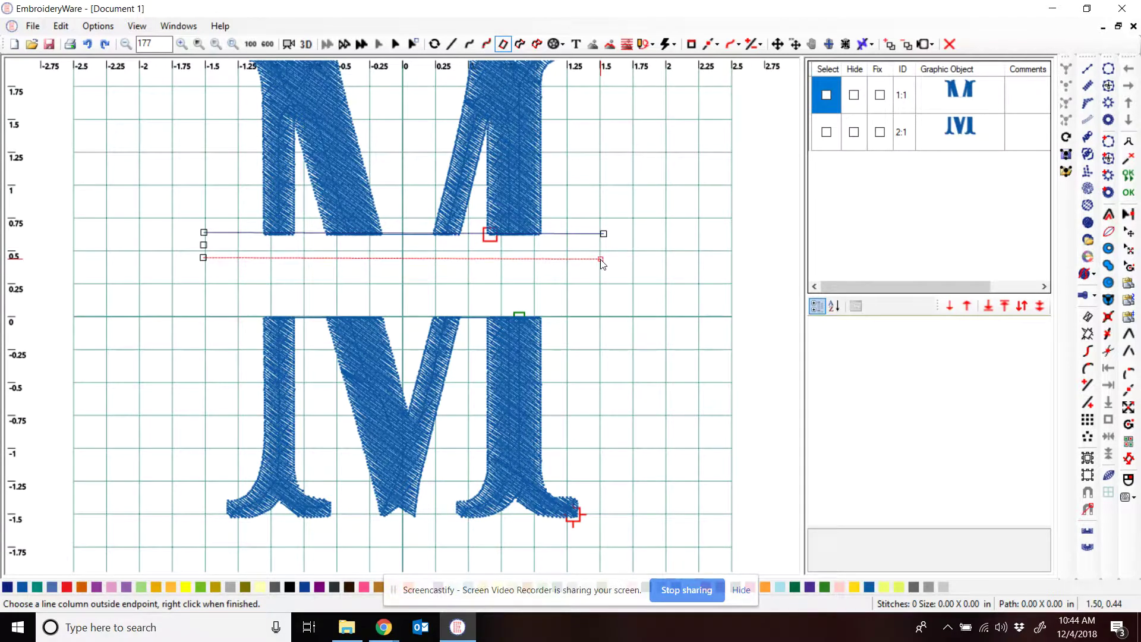
click(604, 260)
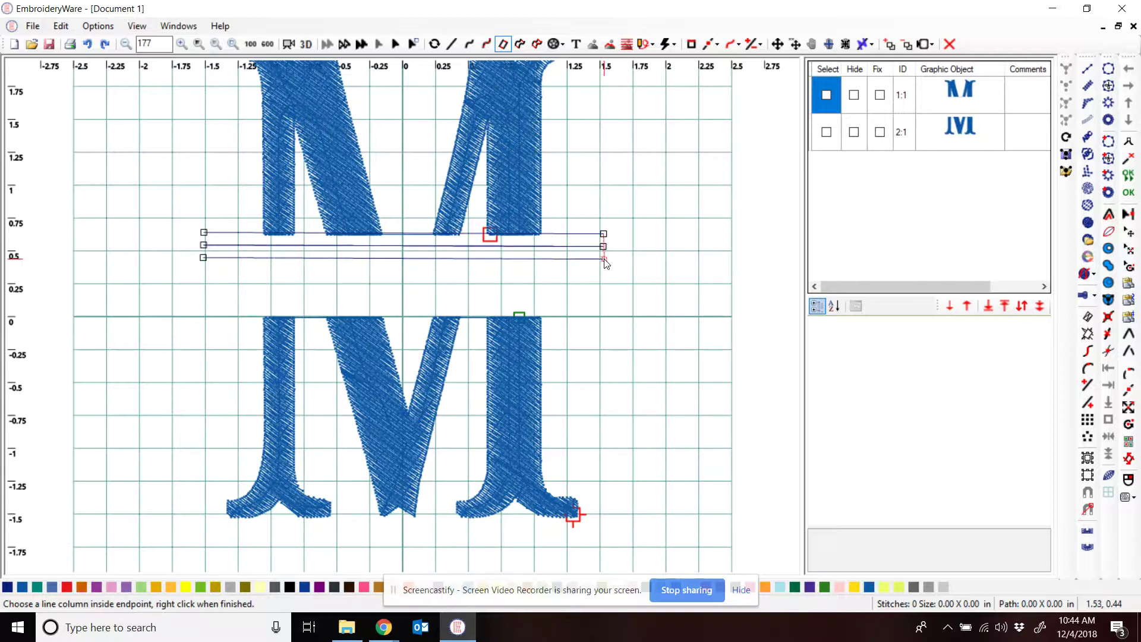
right_click(604, 261)
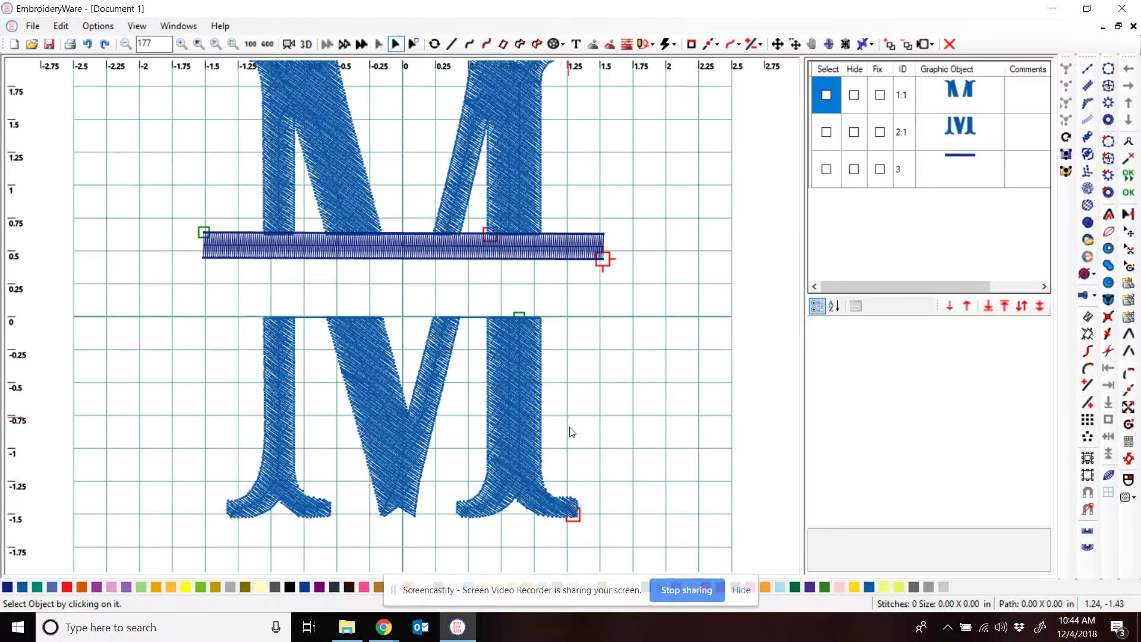
- Convert the line column below the M's upper half to an automatic satin
click(826, 169)
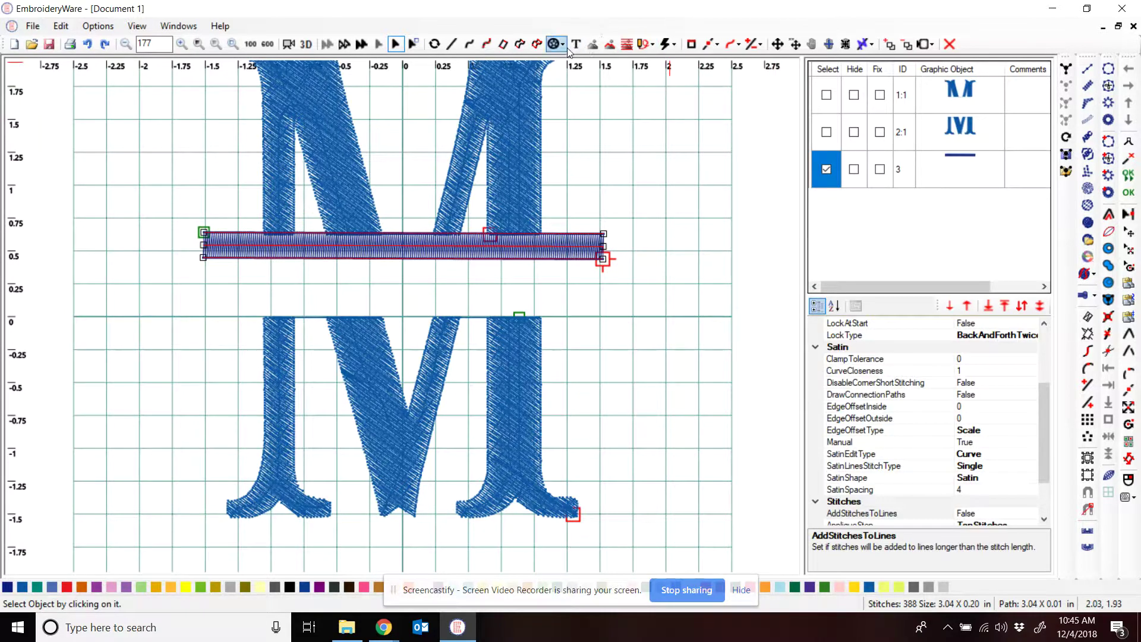
click(667, 44)
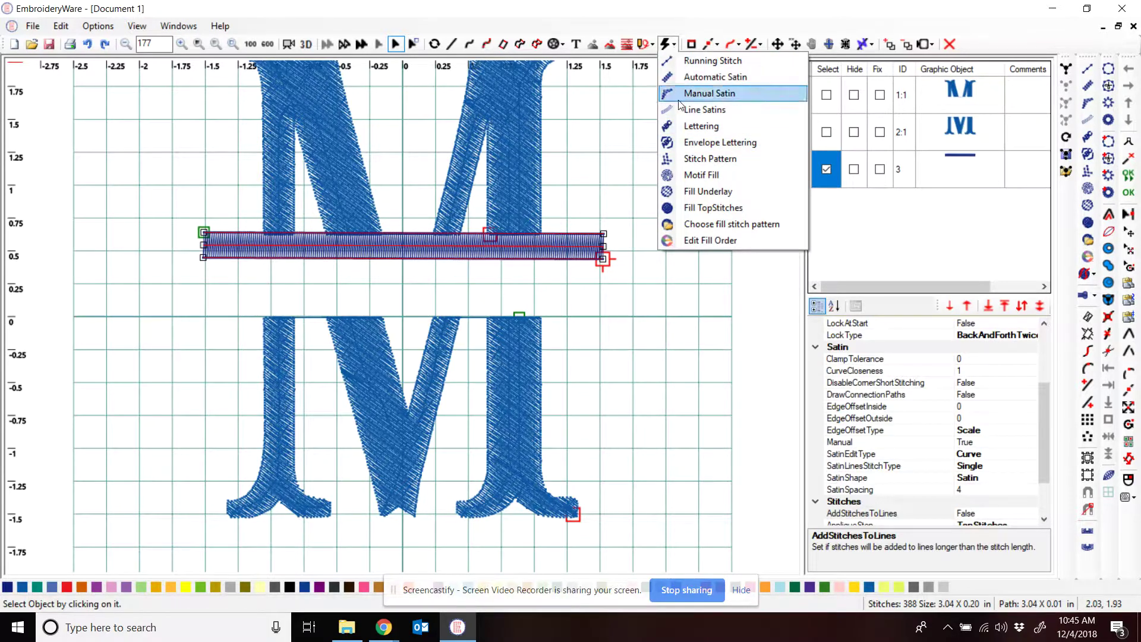
click(681, 77)
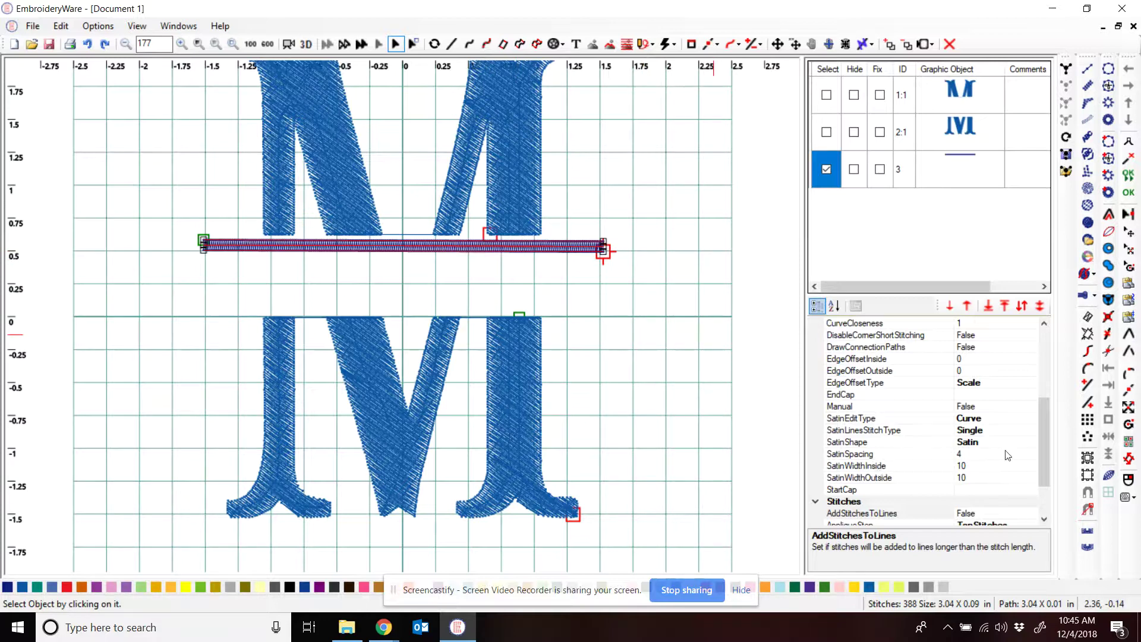
- Set the satin column's inside and outside widths to 30 each
drag(888, 296, 888, 214)
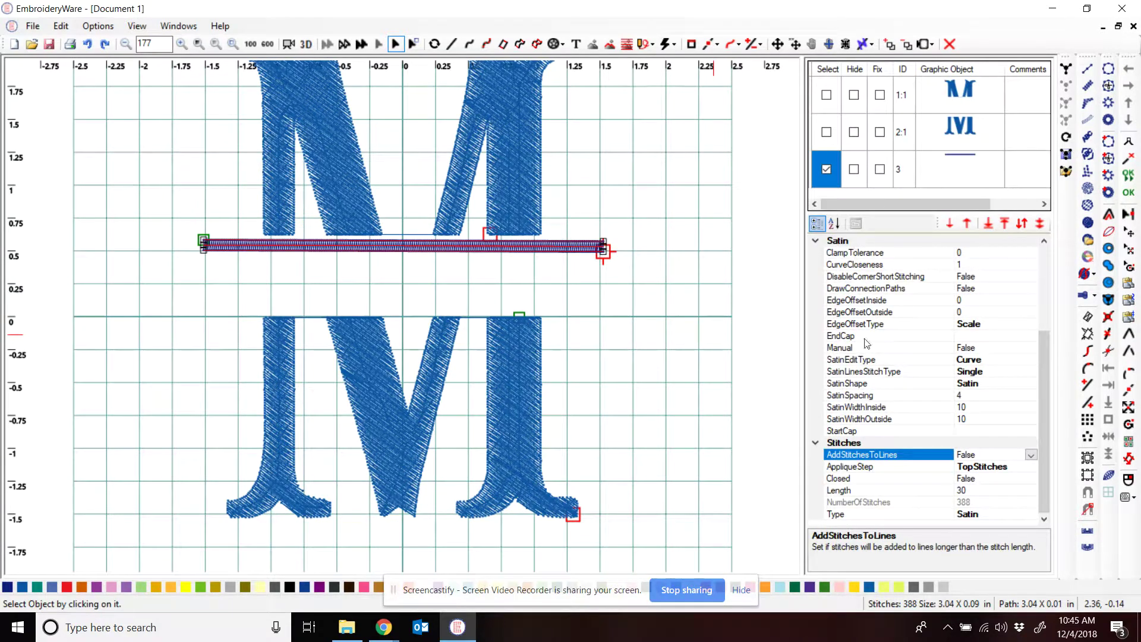
click(962, 409)
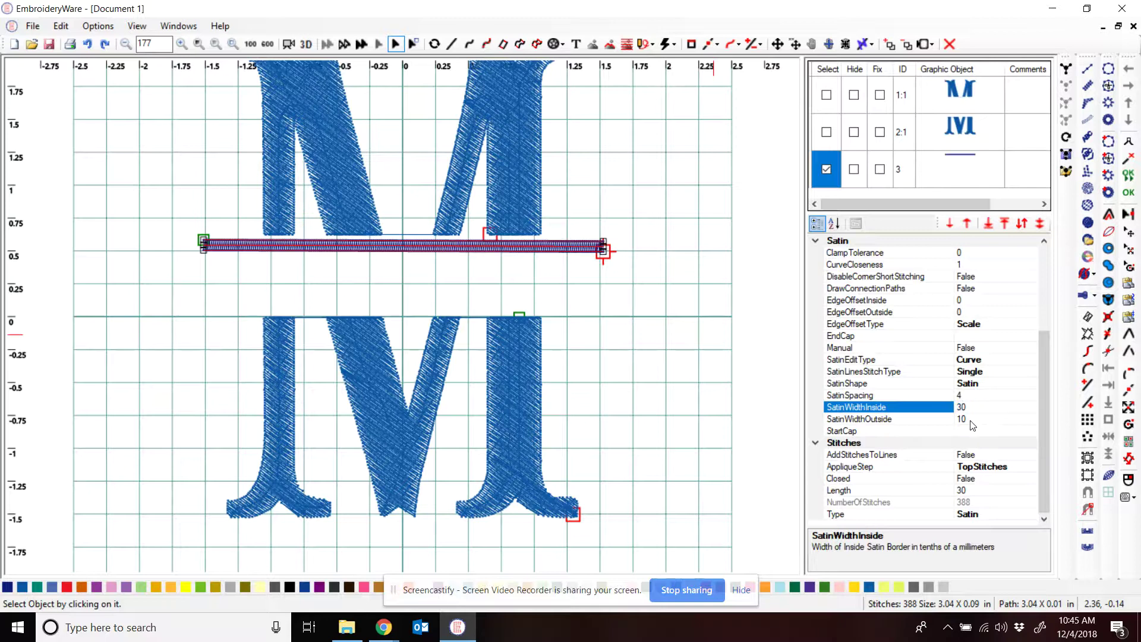
click(973, 419)
text(3)
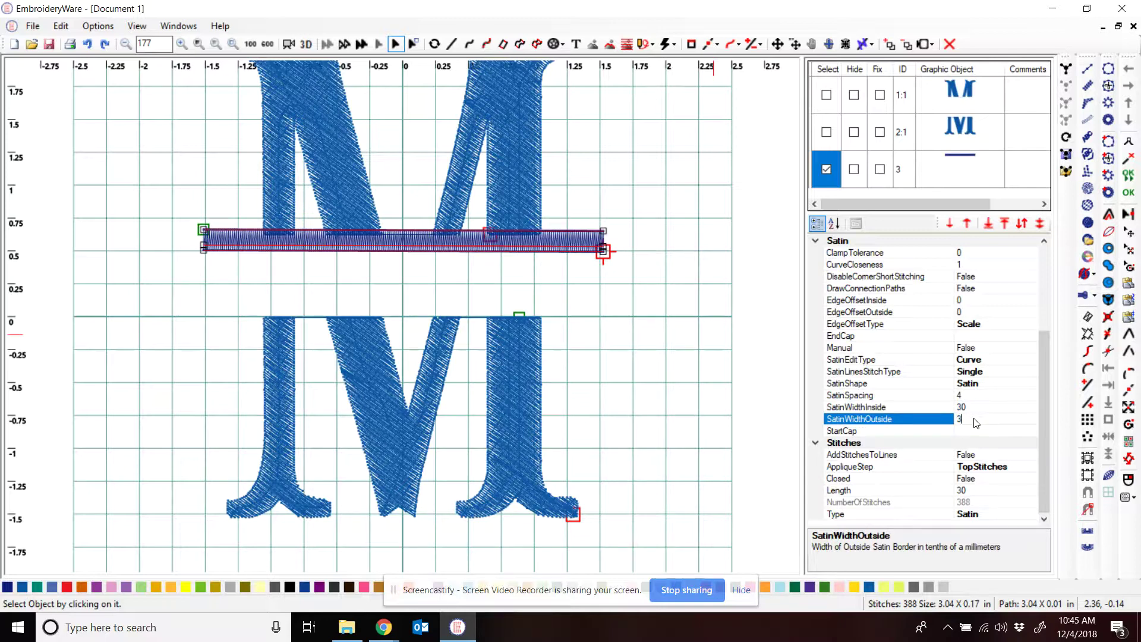
text(0)
key(Return)
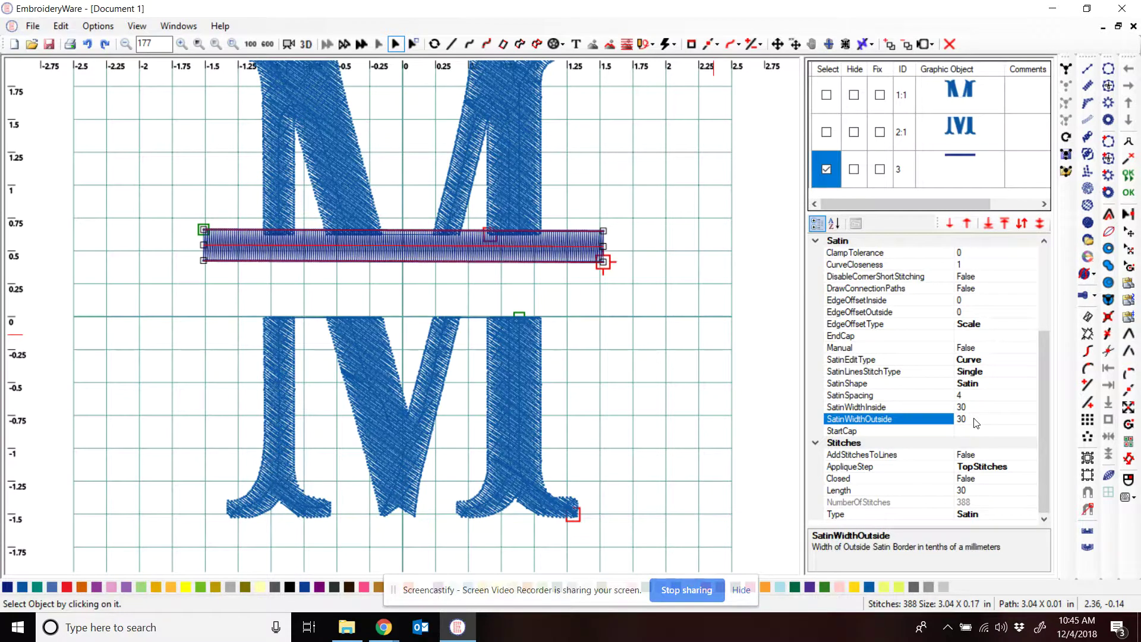
- Set the satin column's inside and outside widths to 20 each
click(948, 407)
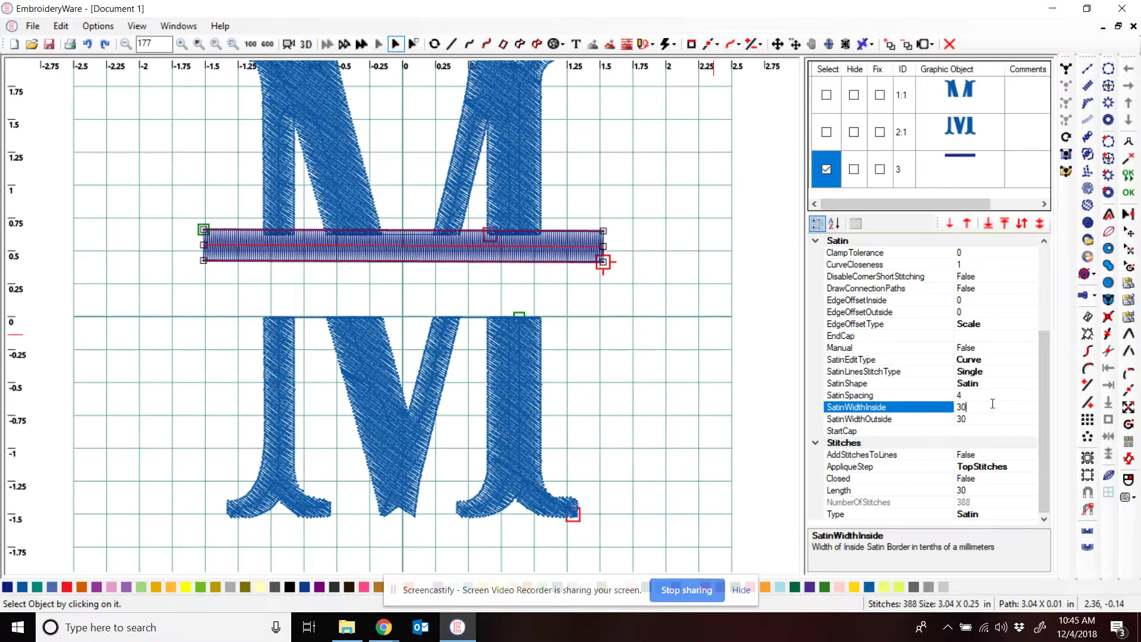
drag(992, 403, 941, 406)
text(20)
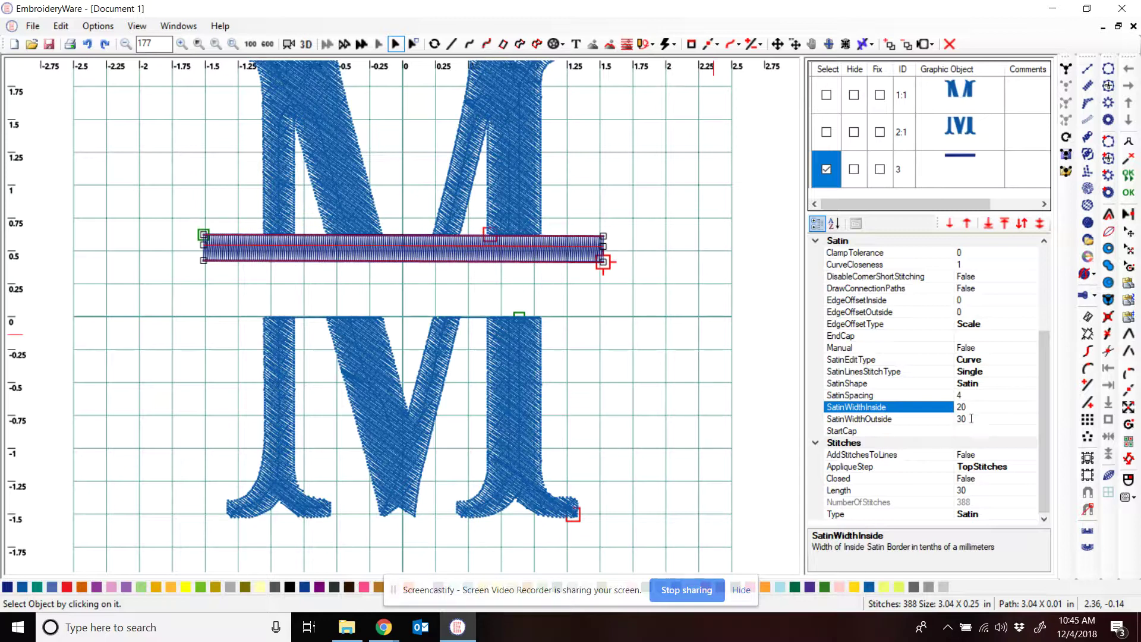
click(971, 418)
text(2)
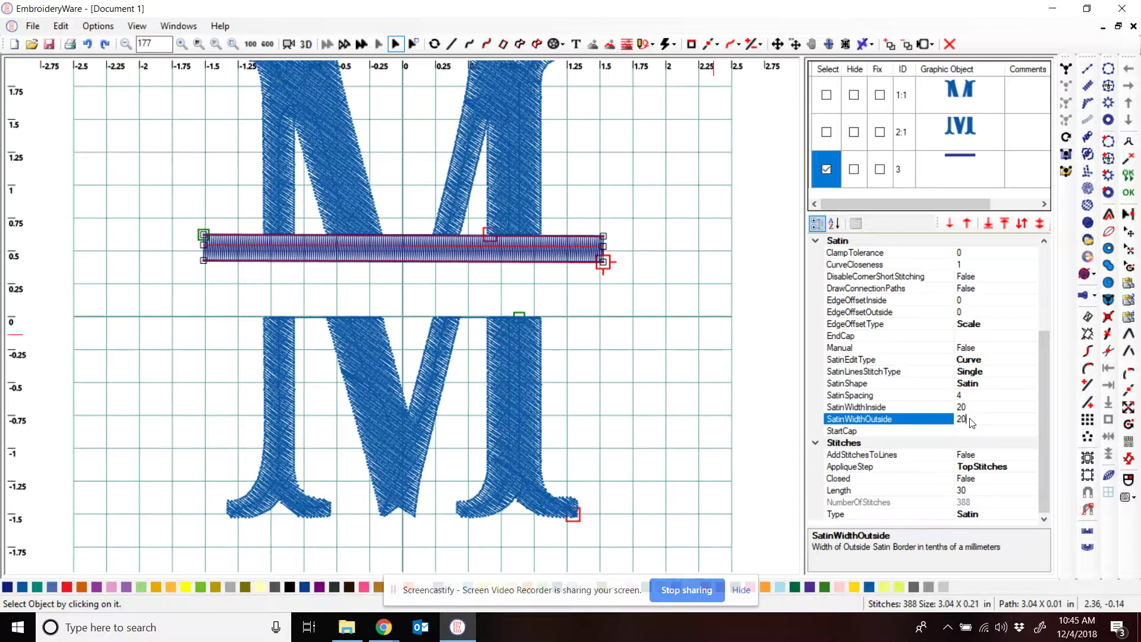
key(Return)
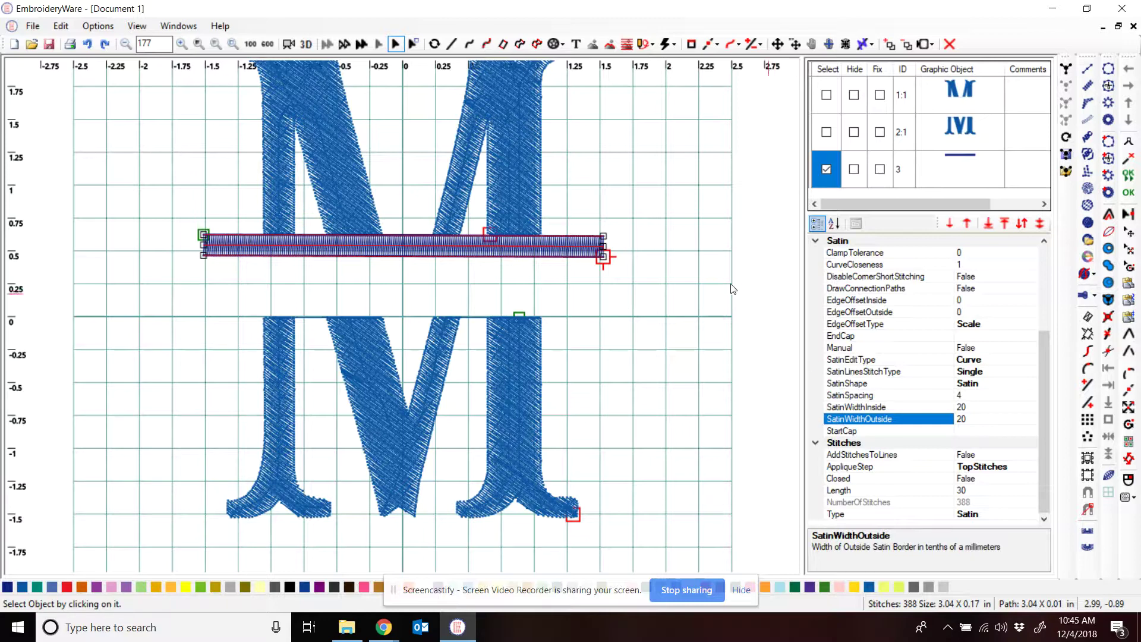
- Give the satin column a Fishtail cap at both its end and its start
click(915, 337)
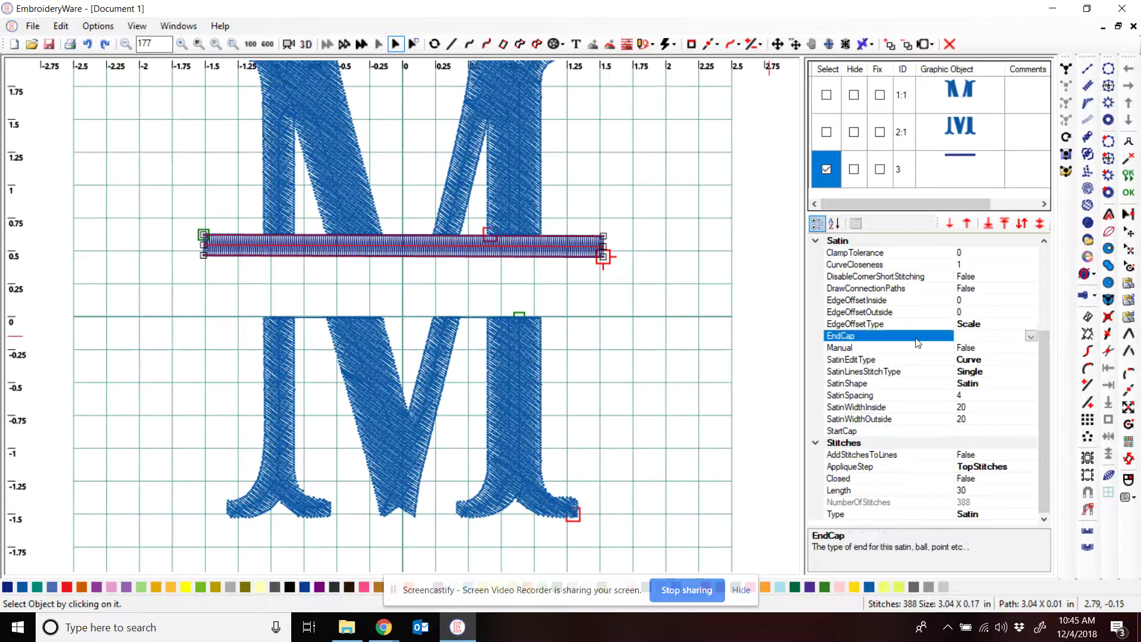
click(1031, 337)
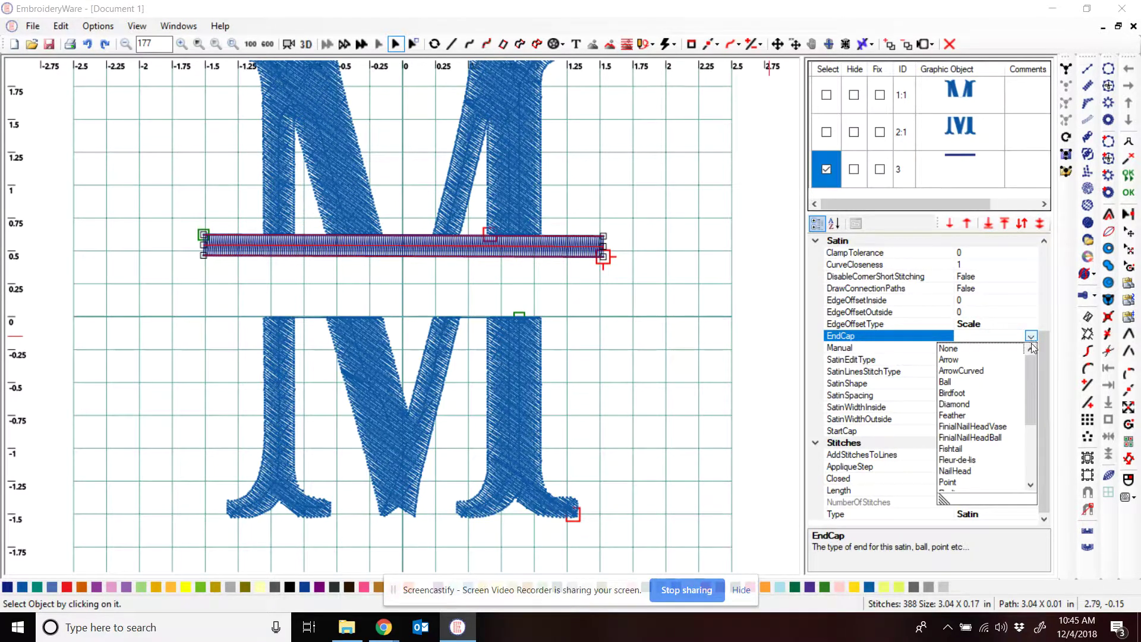
mouse_move(1032, 382)
mouse_down()
mouse_move(1033, 449)
mouse_move(1034, 405)
mouse_up()
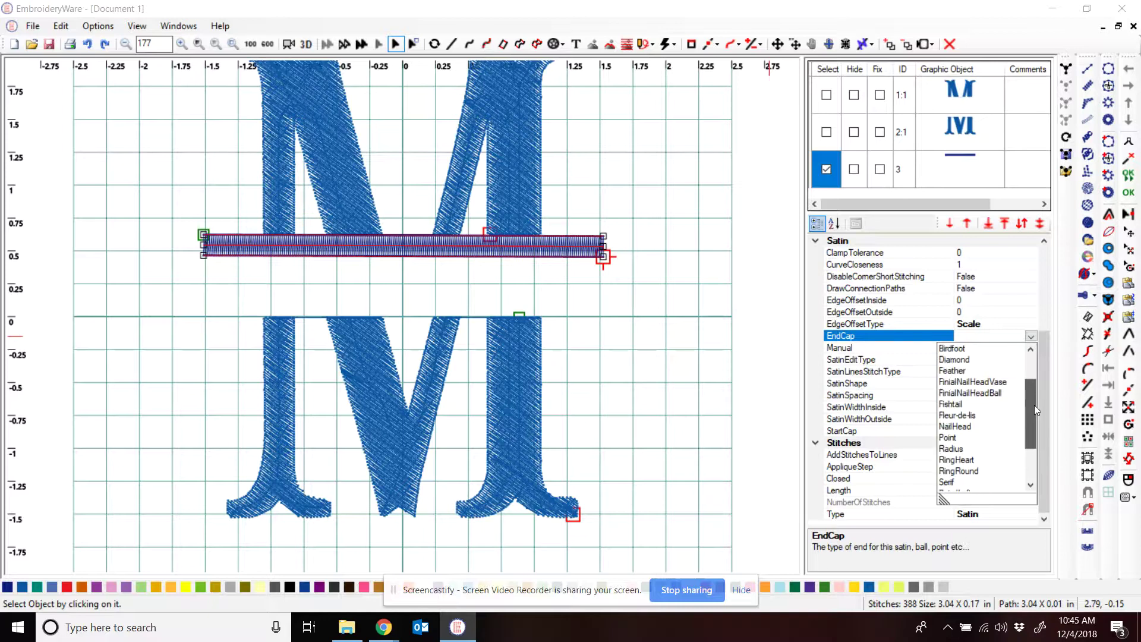
click(973, 405)
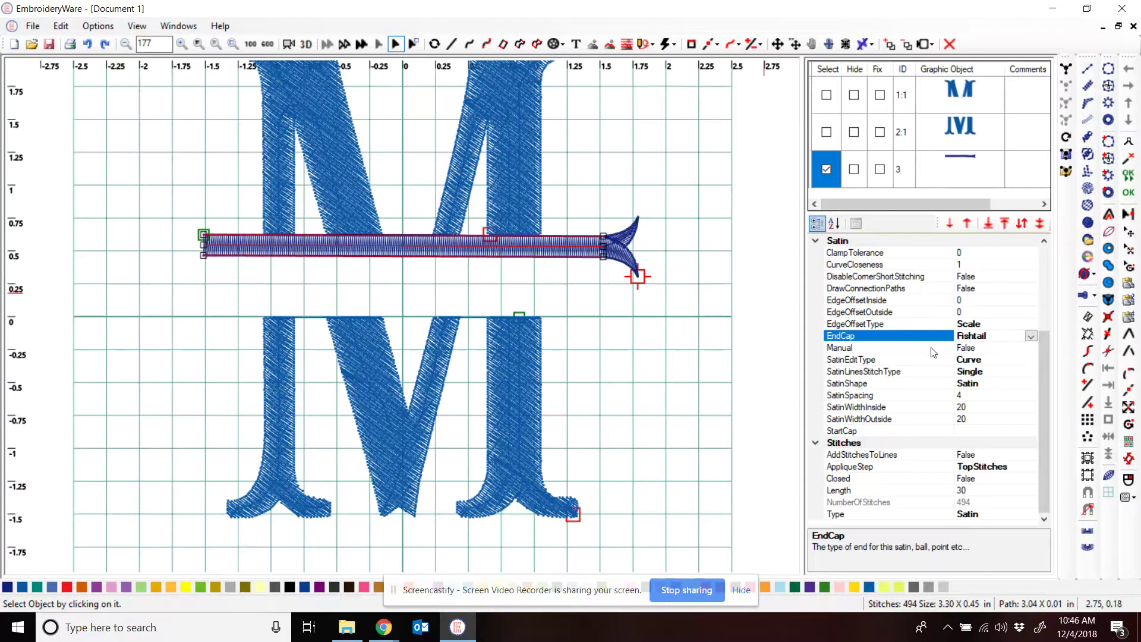
click(963, 432)
click(1031, 431)
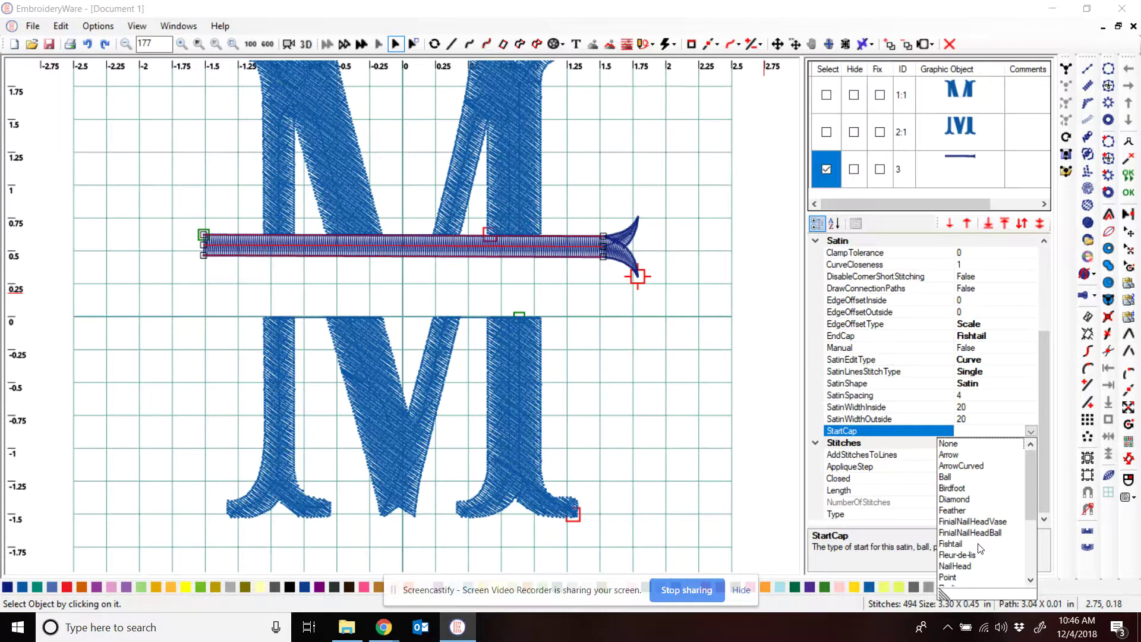
click(951, 543)
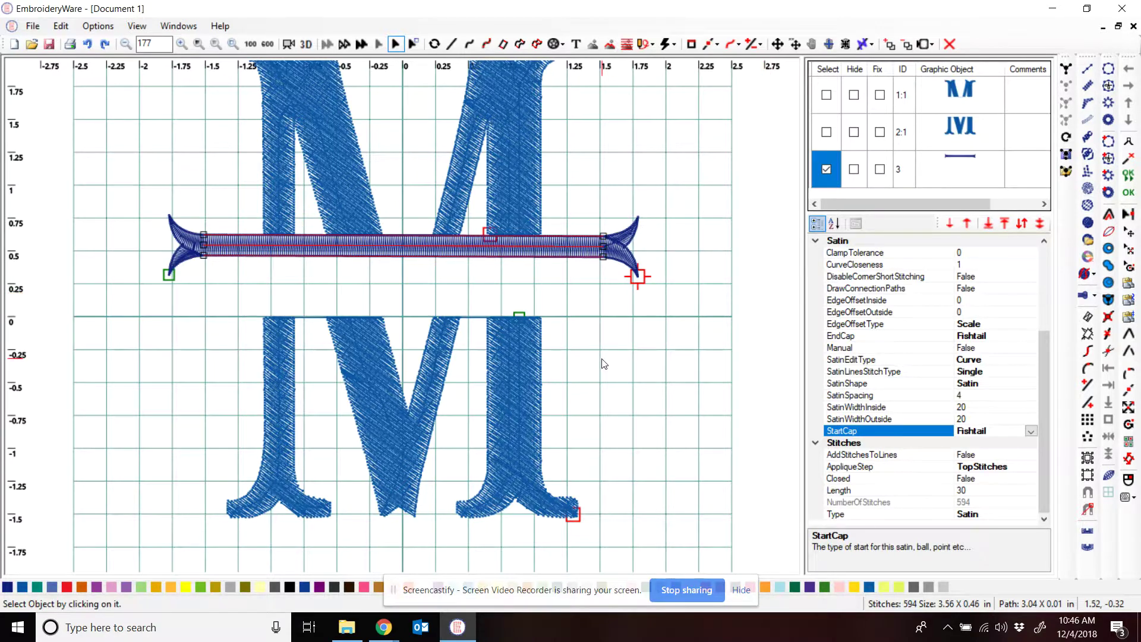
- Nudge the fishtail column slightly upward to cover the bottom edge of the M's upper half, checking the fit in 3D
click(302, 45)
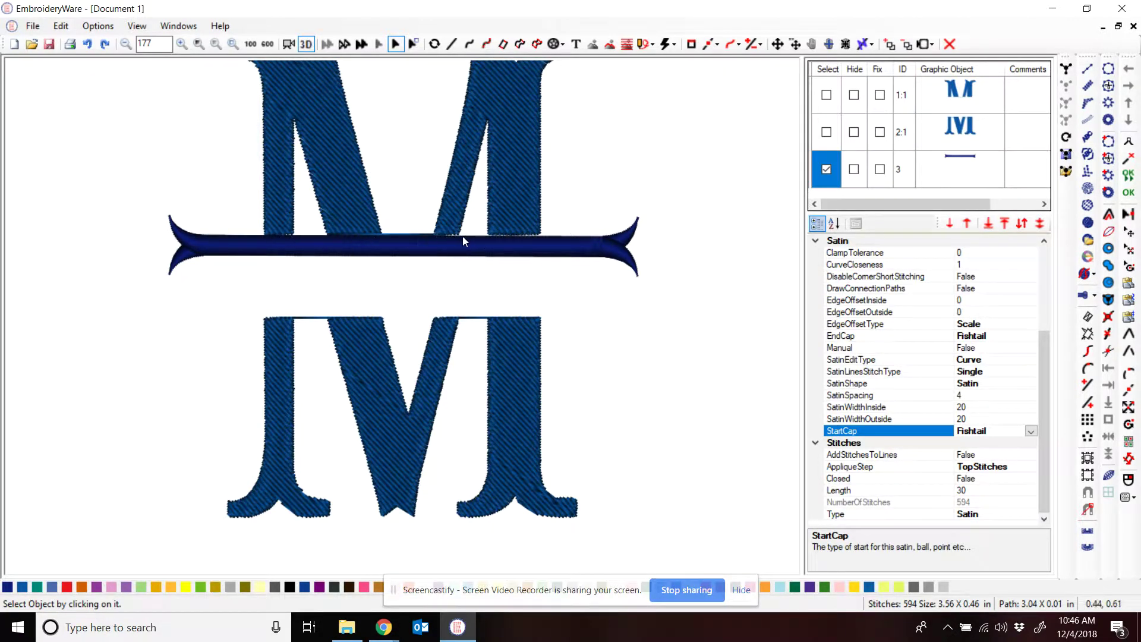
click(305, 44)
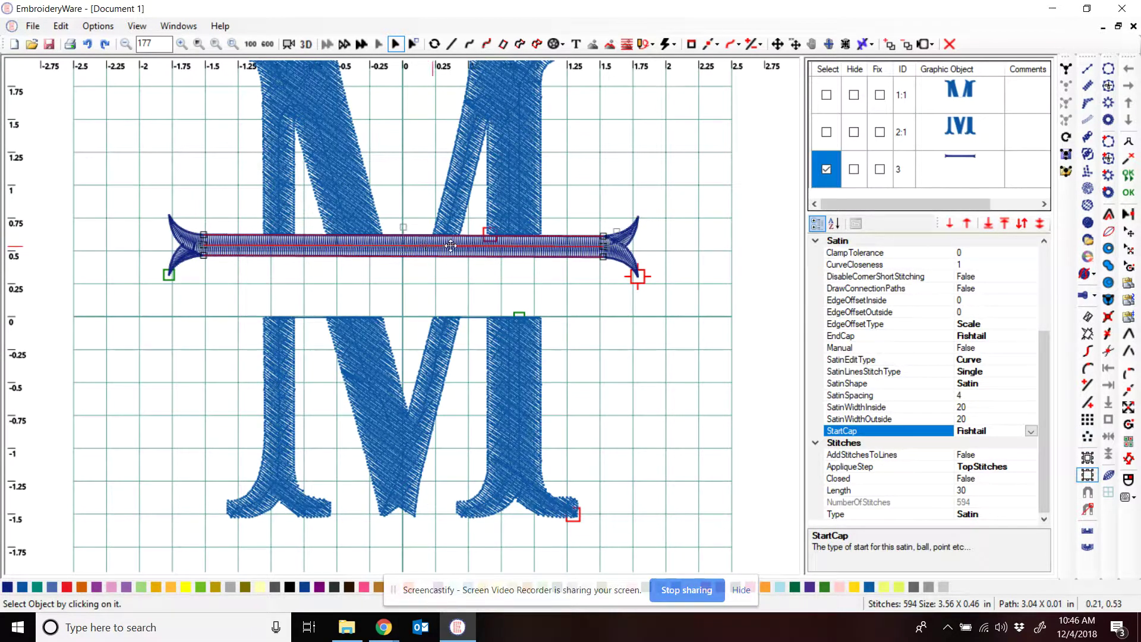
click(601, 246)
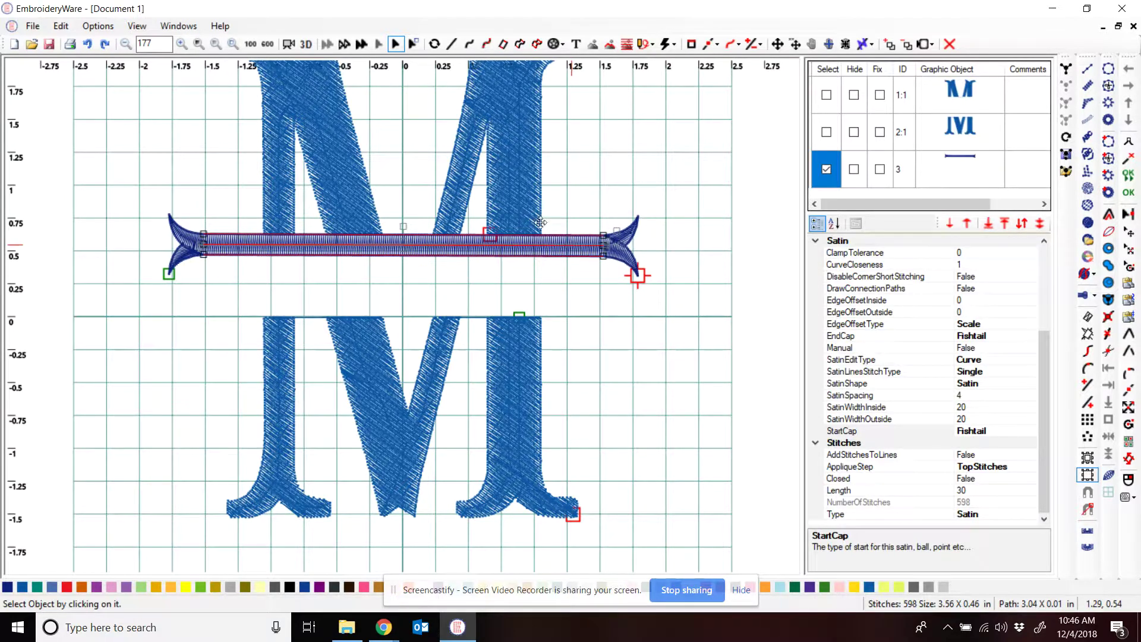
click(306, 45)
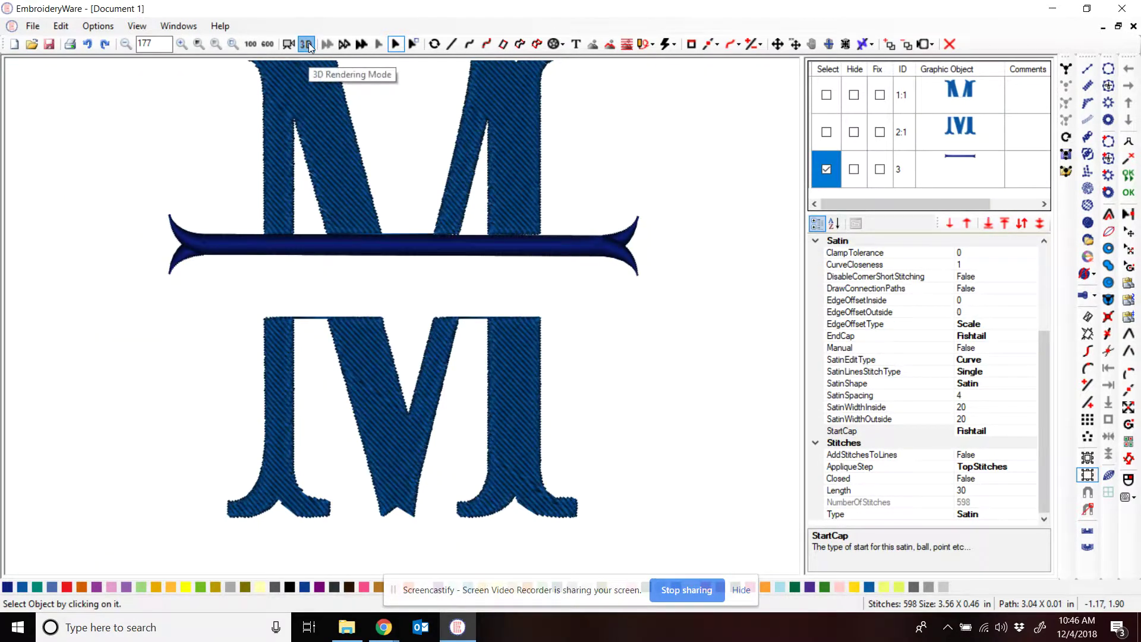
click(308, 46)
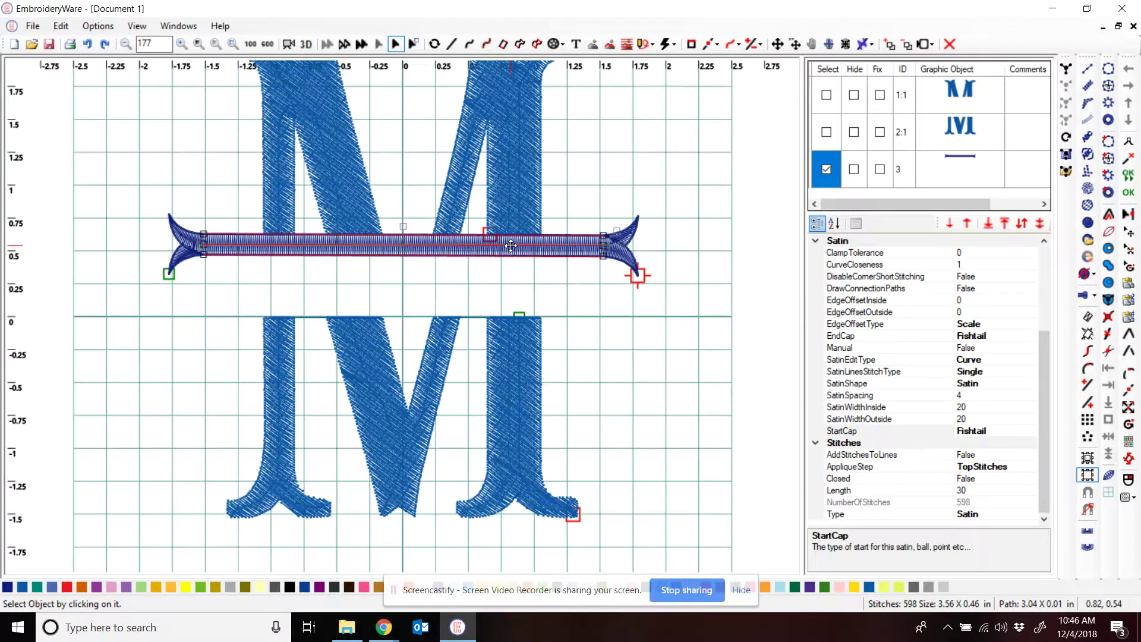
drag(511, 246, 510, 242)
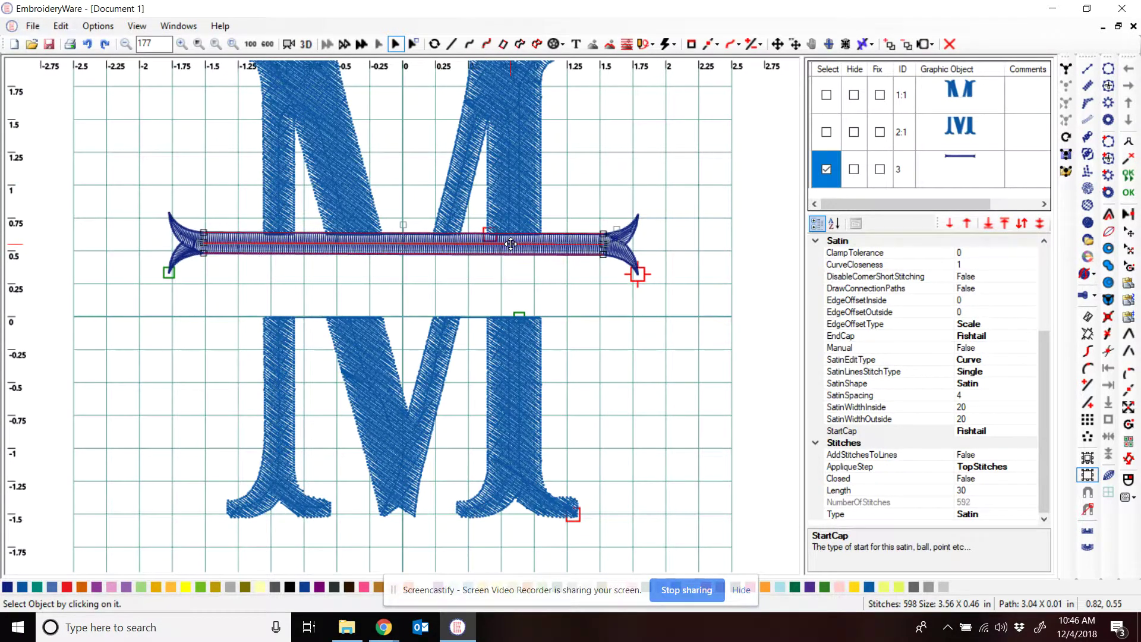
click(308, 45)
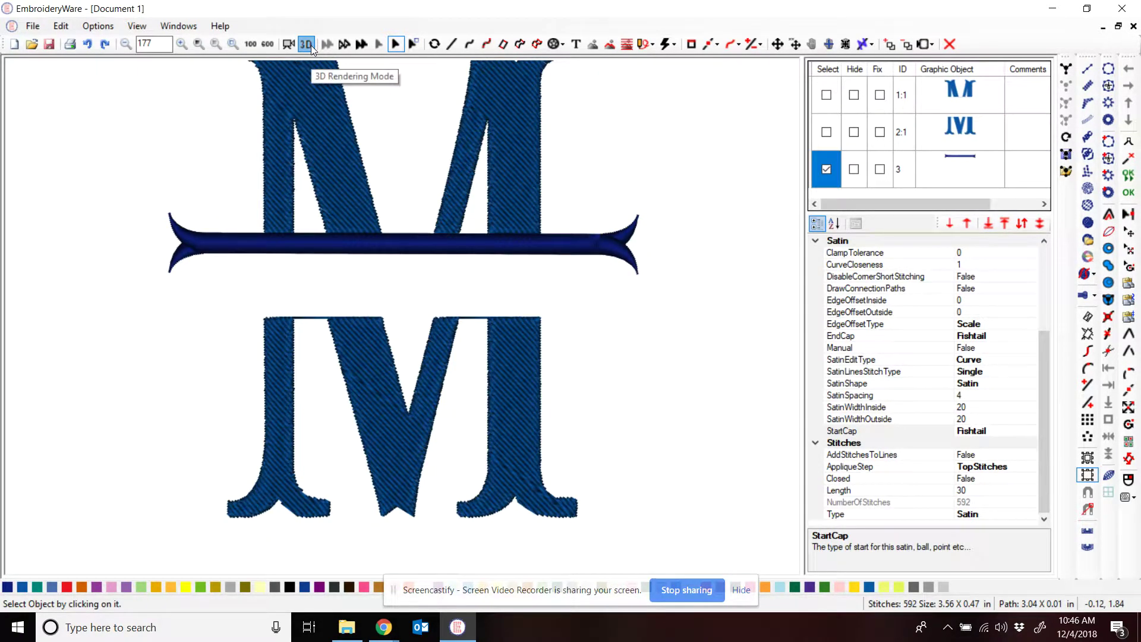
scroll(509, 281, down, 2)
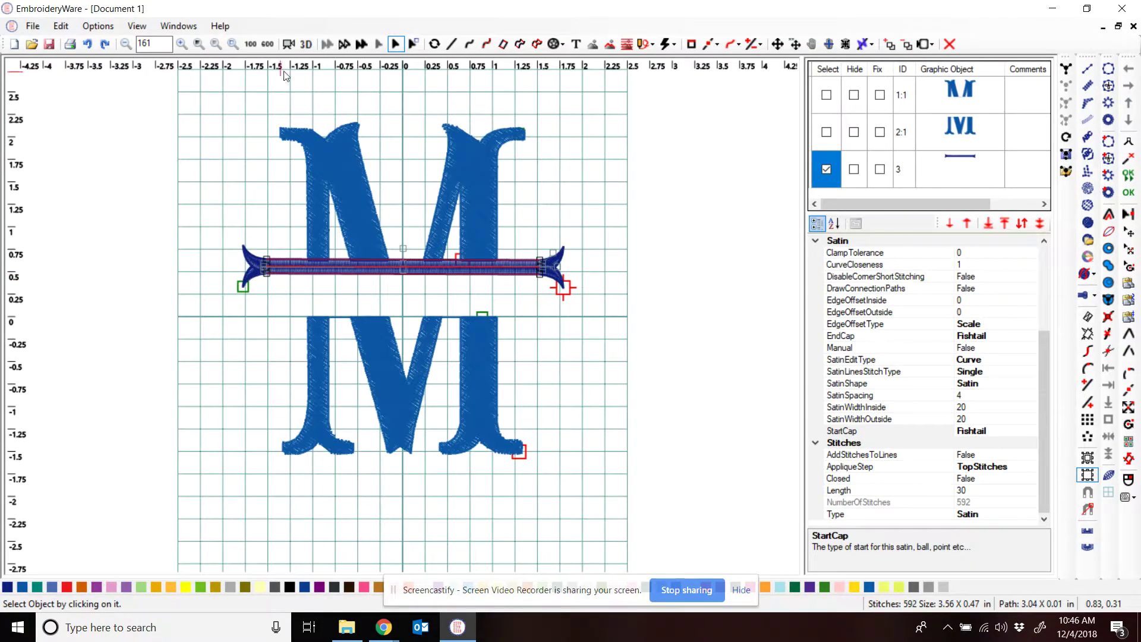
click(307, 45)
scroll(354, 292, up, 1)
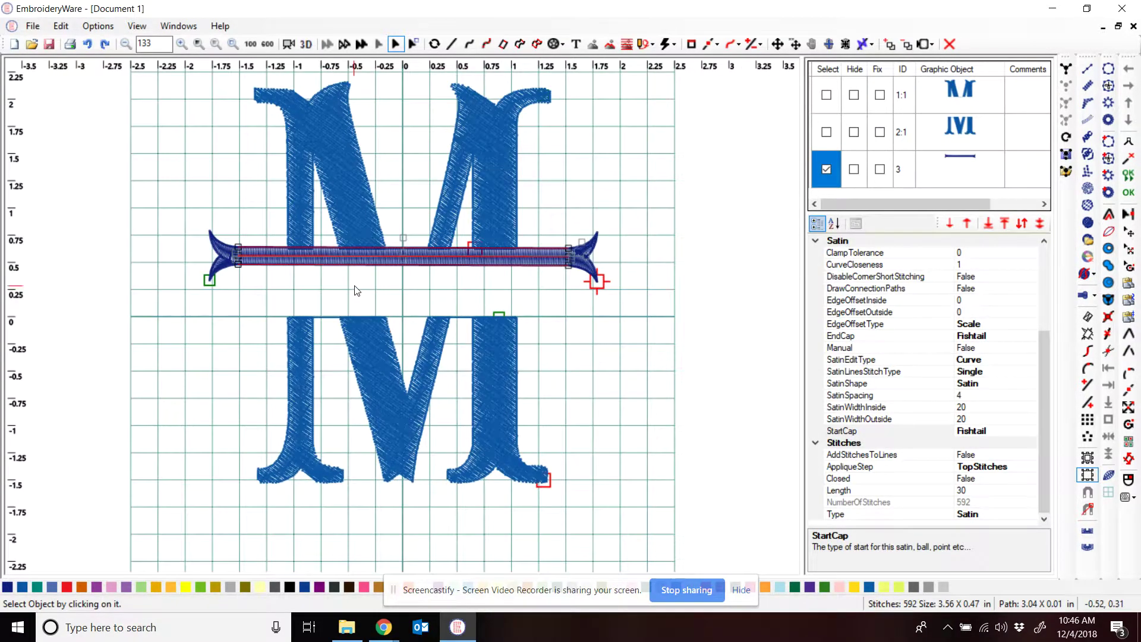
click(312, 45)
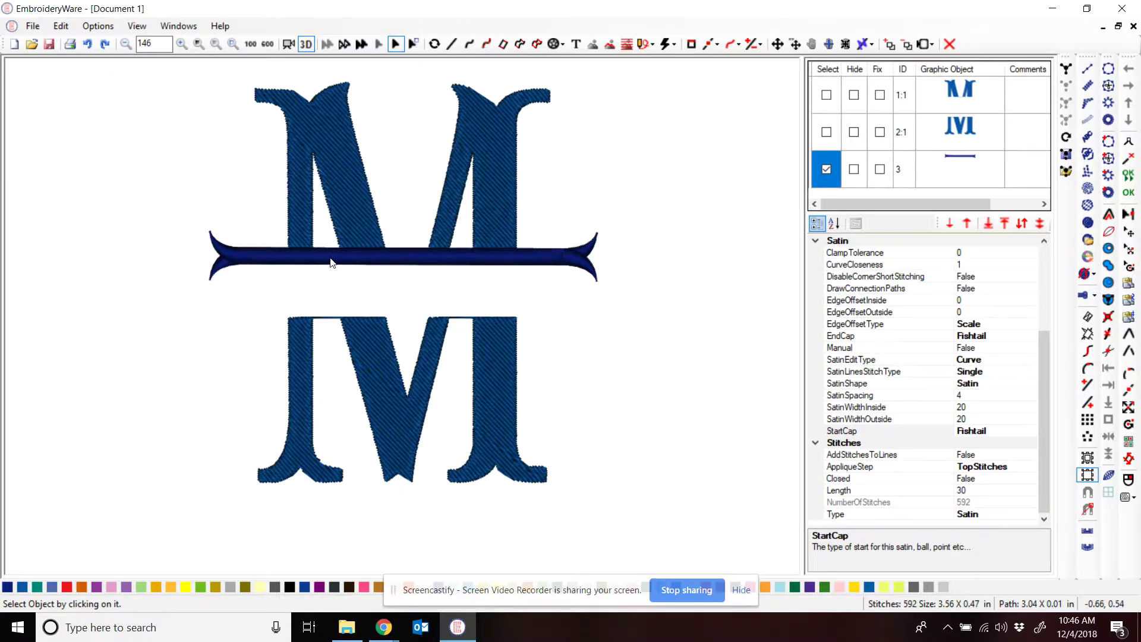
- Duplicate the fishtail column, move the copy down about 0.5 inches onto the top edge of the M's lower half, and preview it in 3D
click(826, 169)
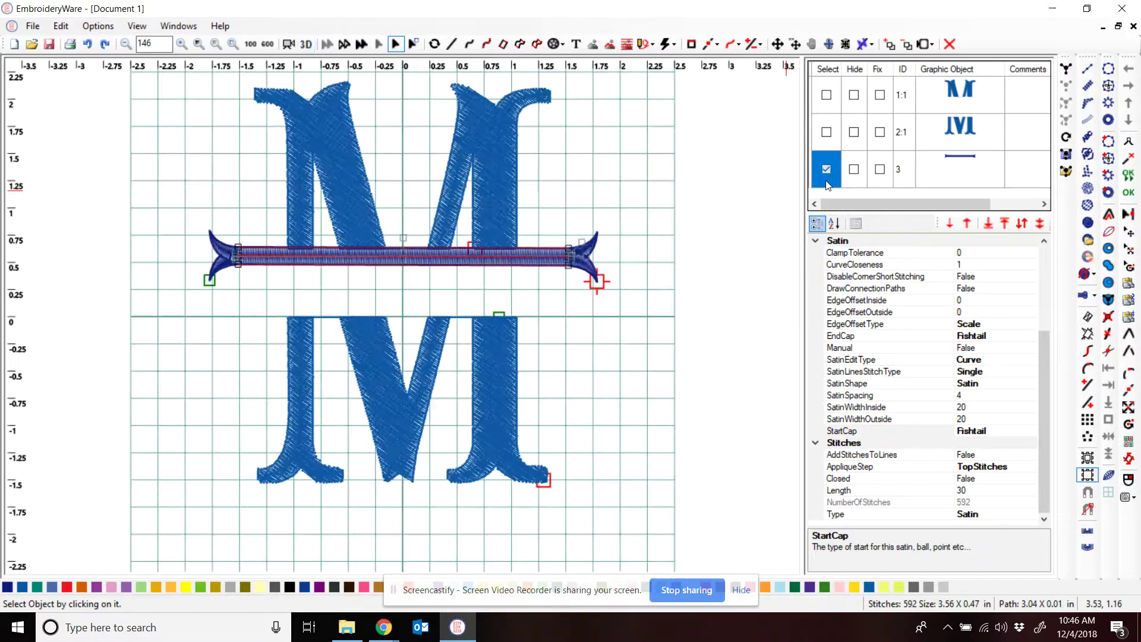
click(827, 168)
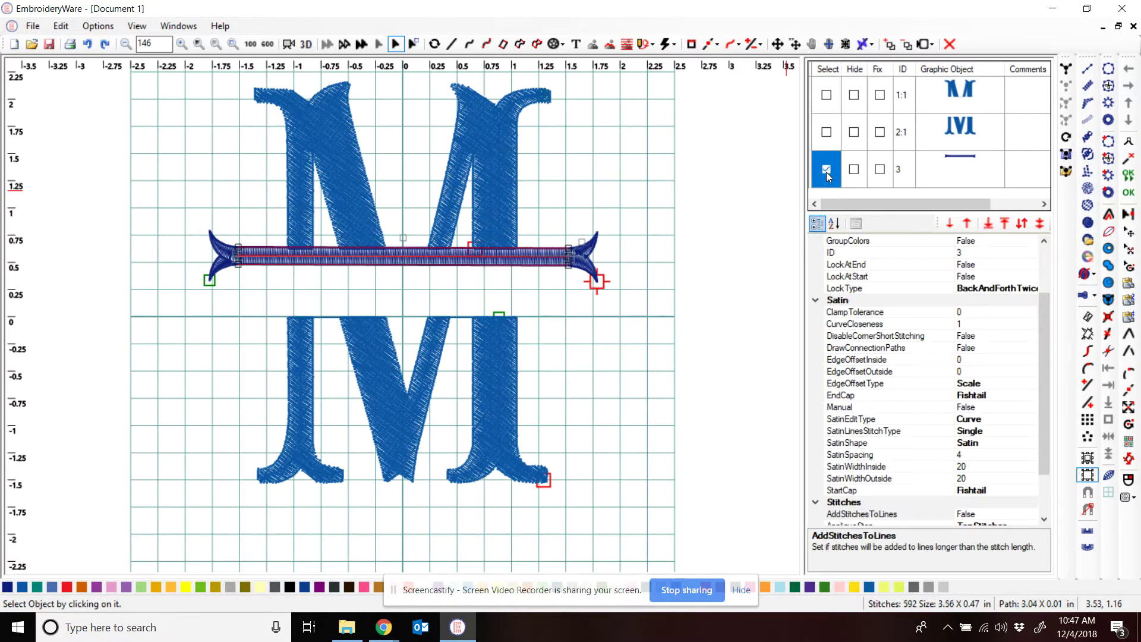
click(61, 26)
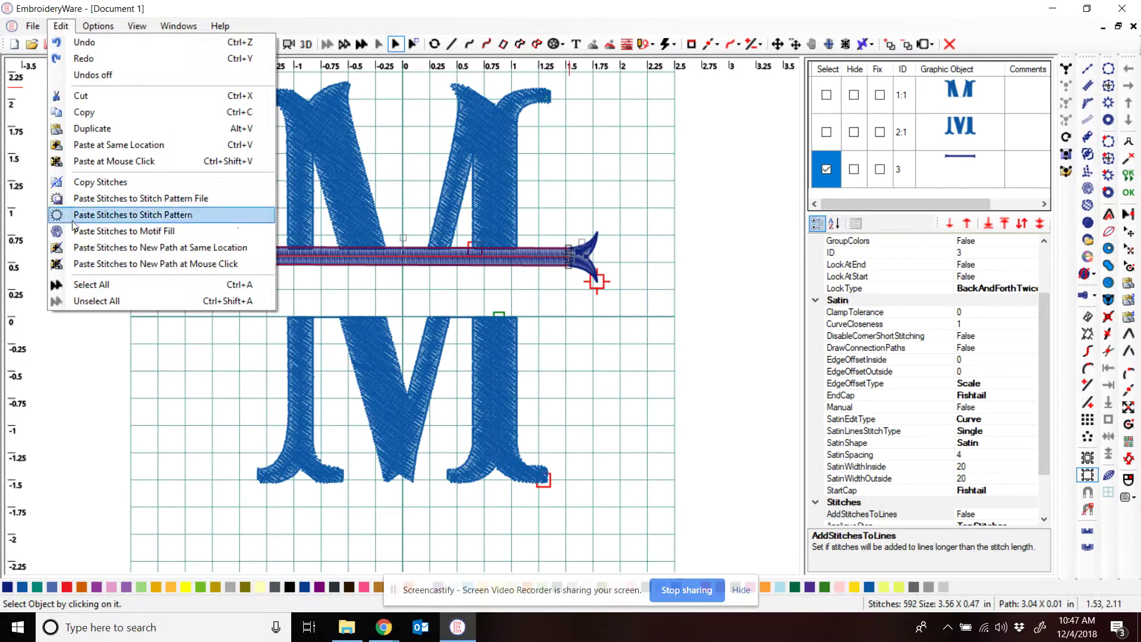
click(84, 128)
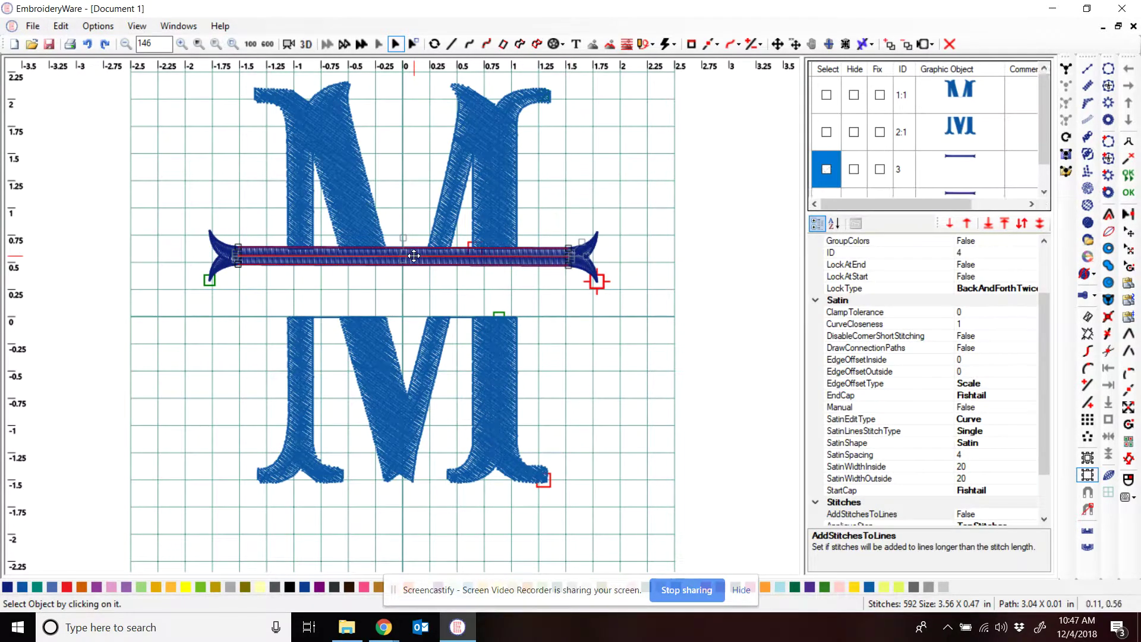
drag(414, 255, 414, 308)
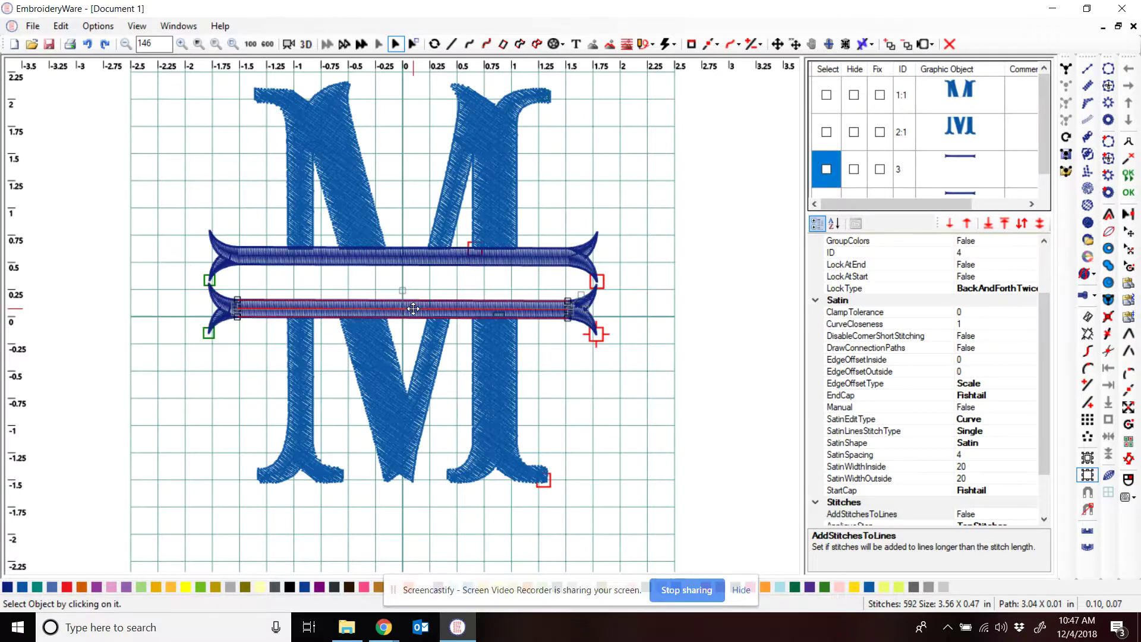
click(307, 45)
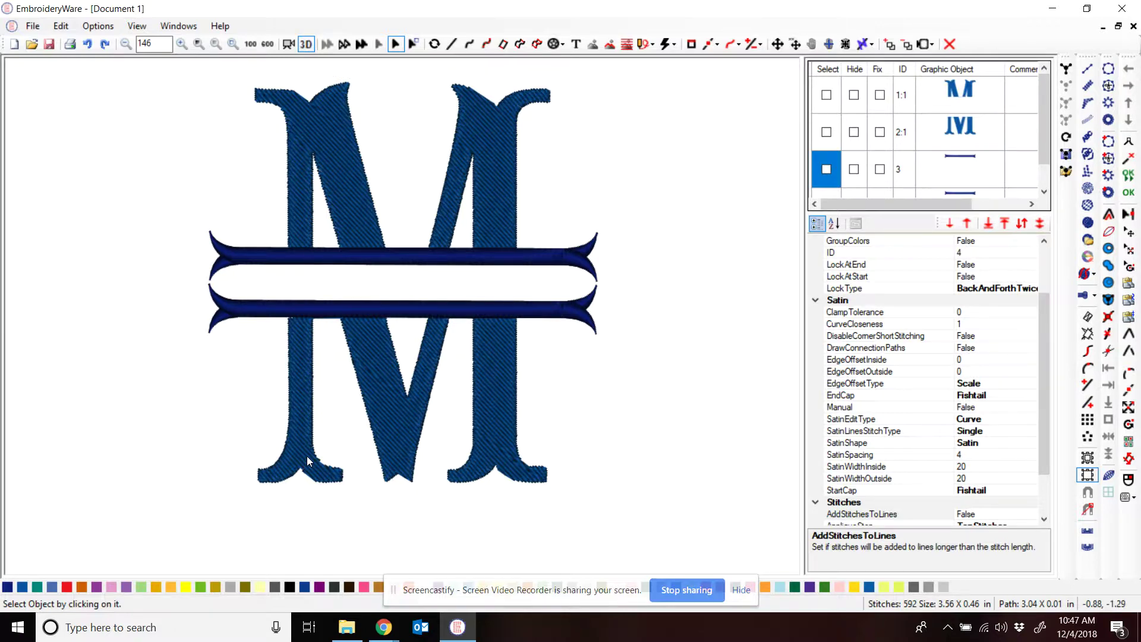
click(306, 44)
- Draw a straight horizontal line about 2.82 inches long in the gap, just above the lower fishtail column
click(452, 44)
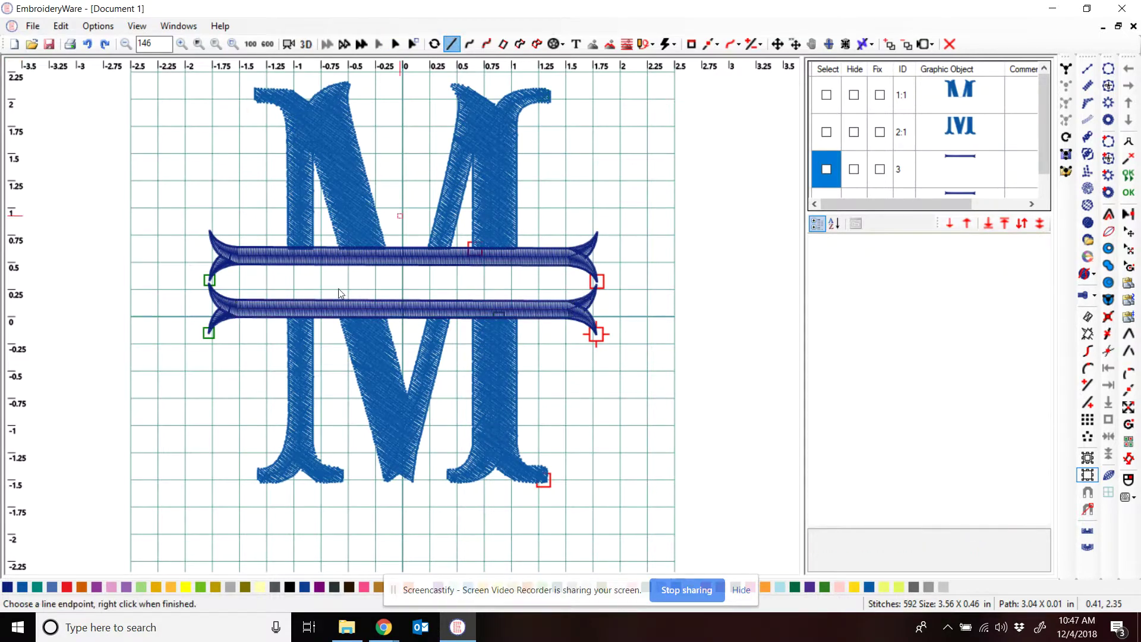
click(255, 293)
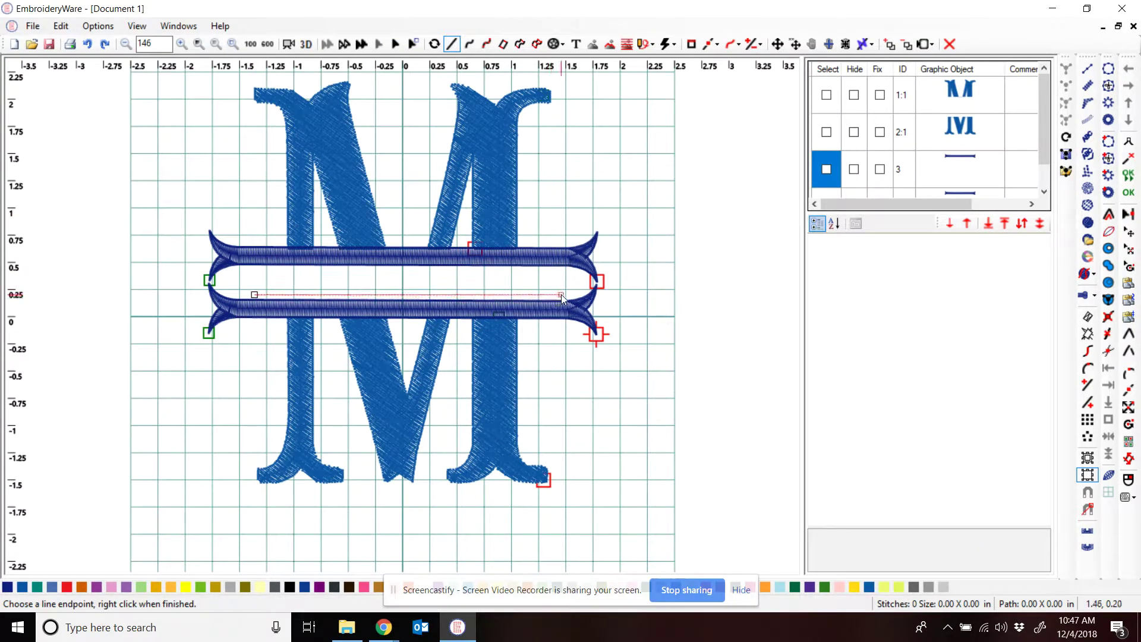
click(561, 295)
right_click(561, 294)
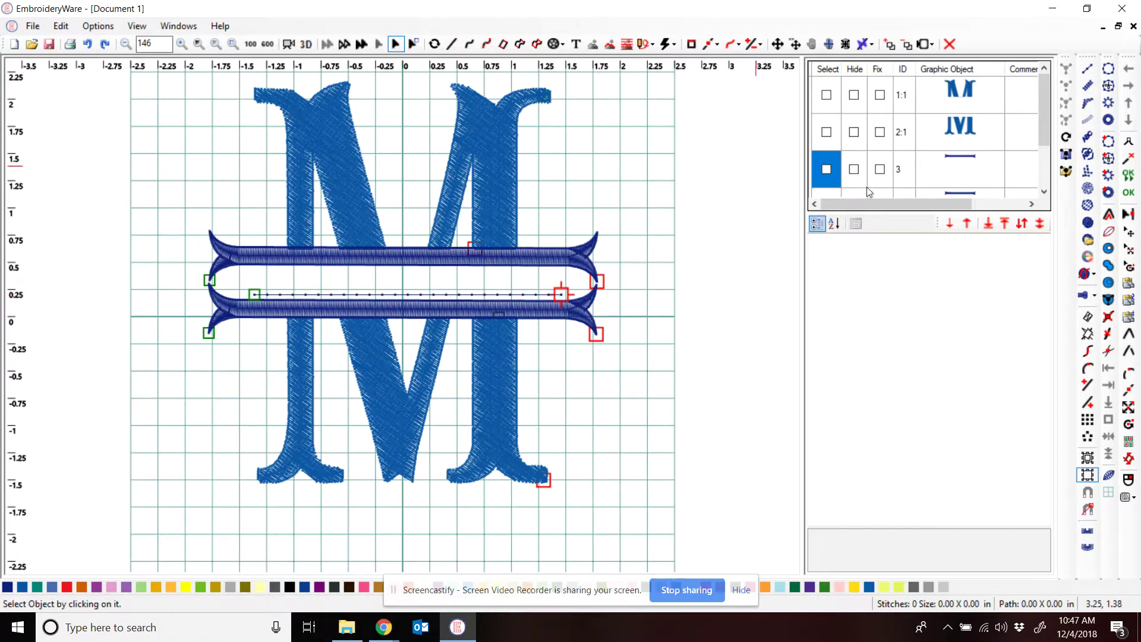
- Convert the new line in the gap to Lettering stitches, keeping the design in view while the lettering styles load
scroll(869, 192, down, 1)
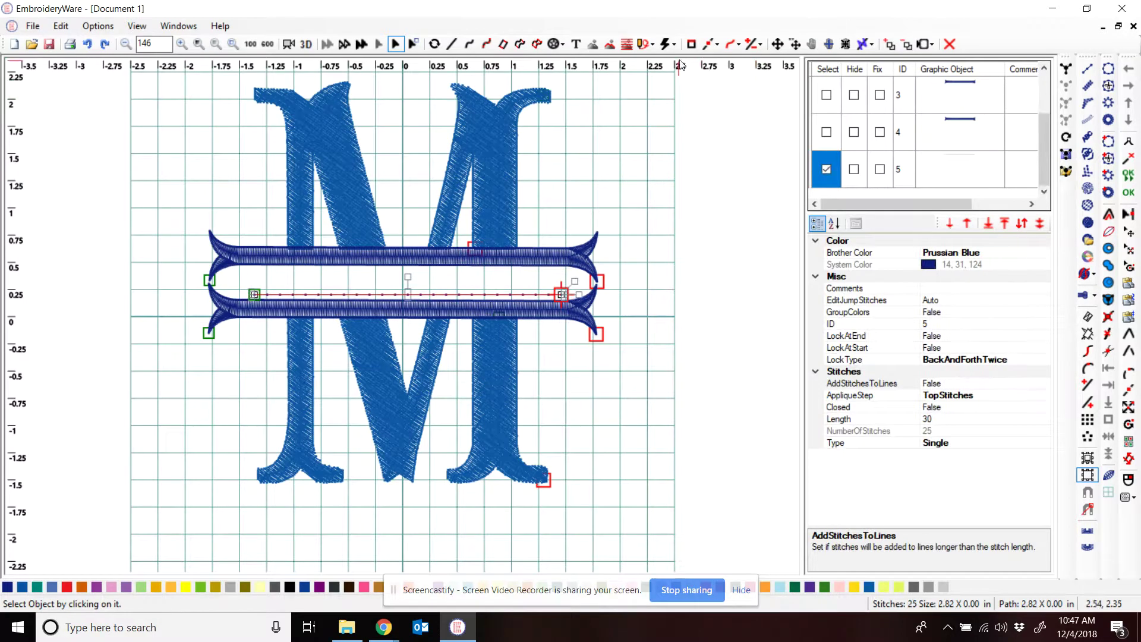
click(668, 44)
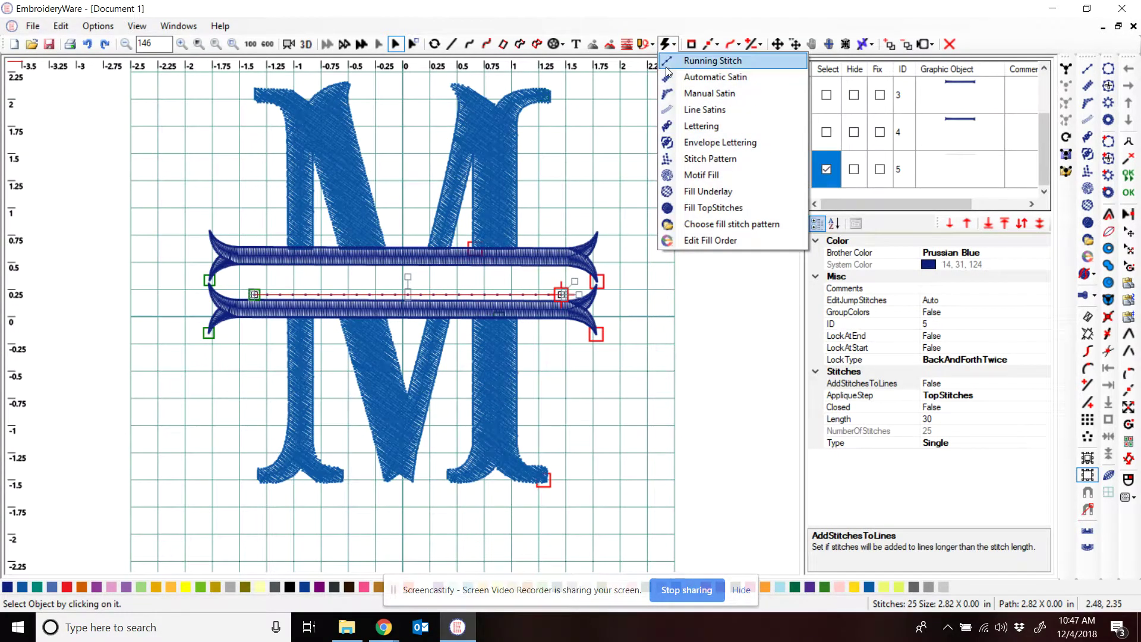
click(677, 122)
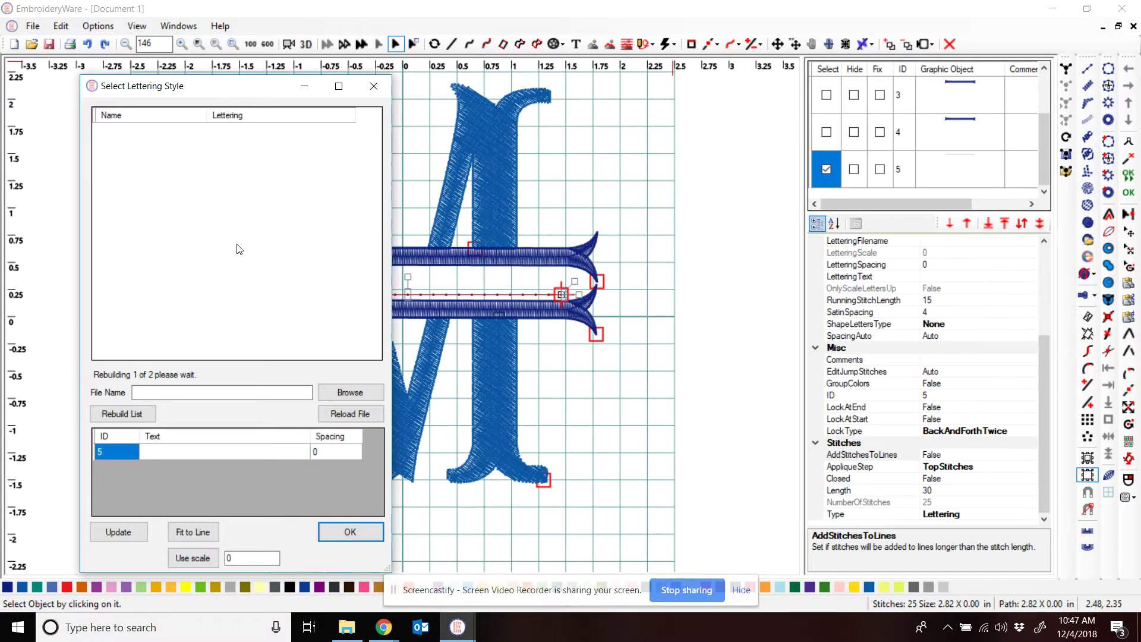
drag(224, 94, 850, 79)
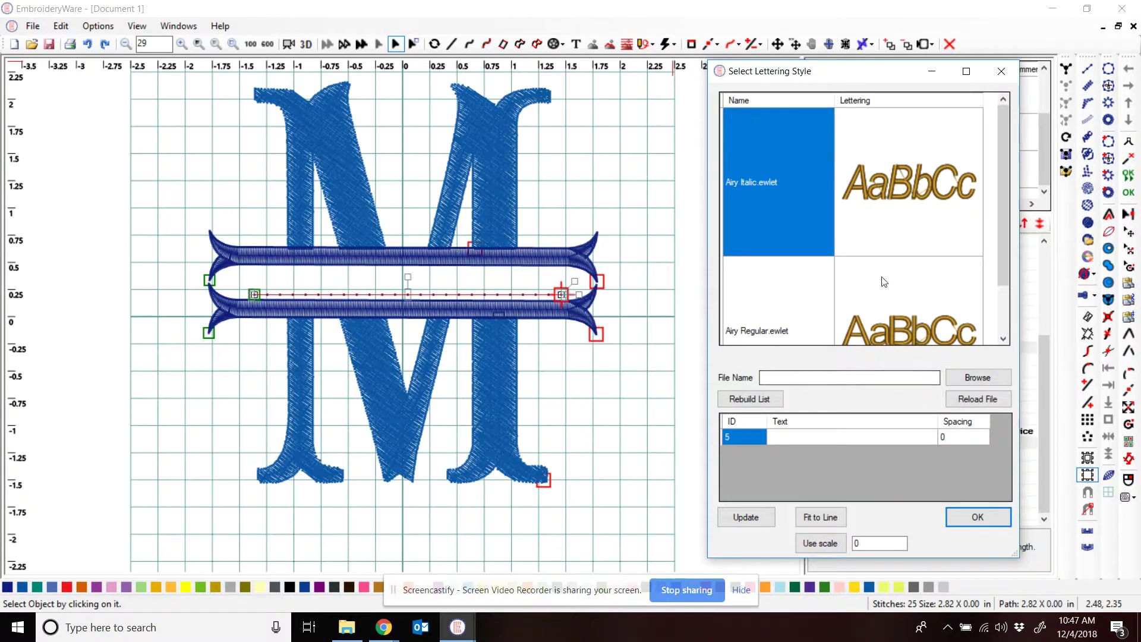
- Enter a first name as the lettering text and apply the Airy Italic style to it
scroll(892, 254, down, 1)
scroll(892, 254, up, 1)
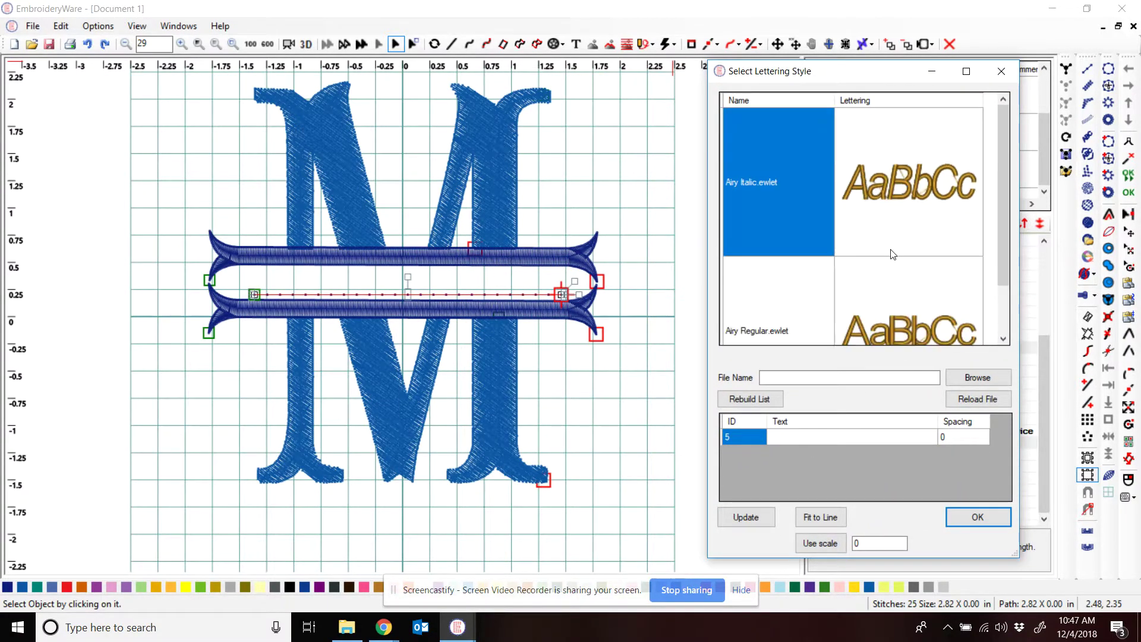
click(895, 215)
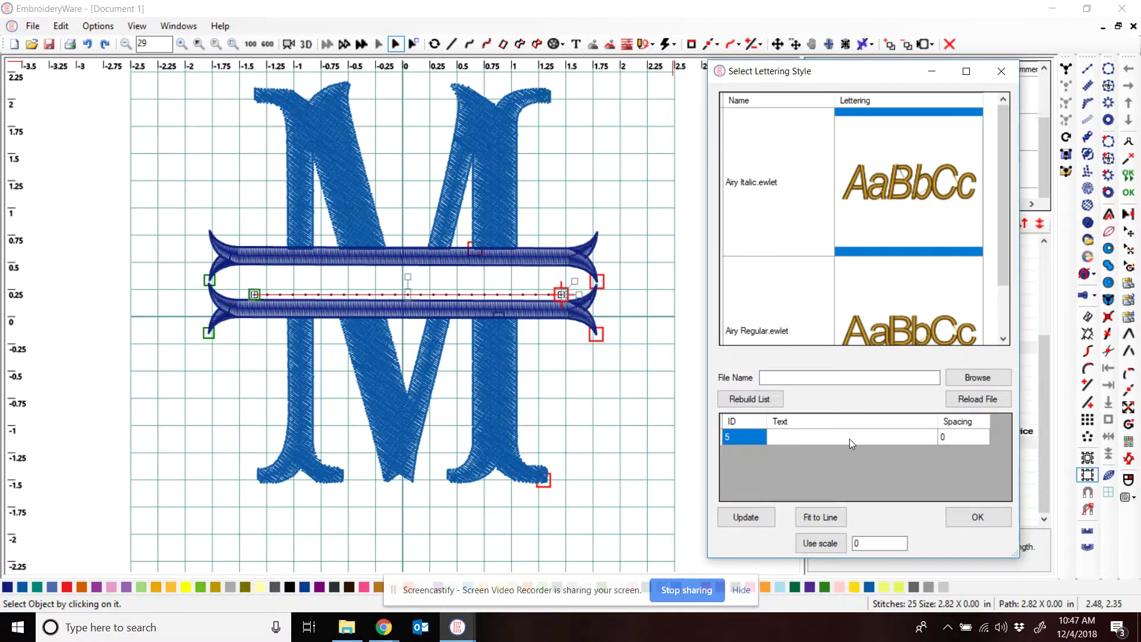
click(839, 441)
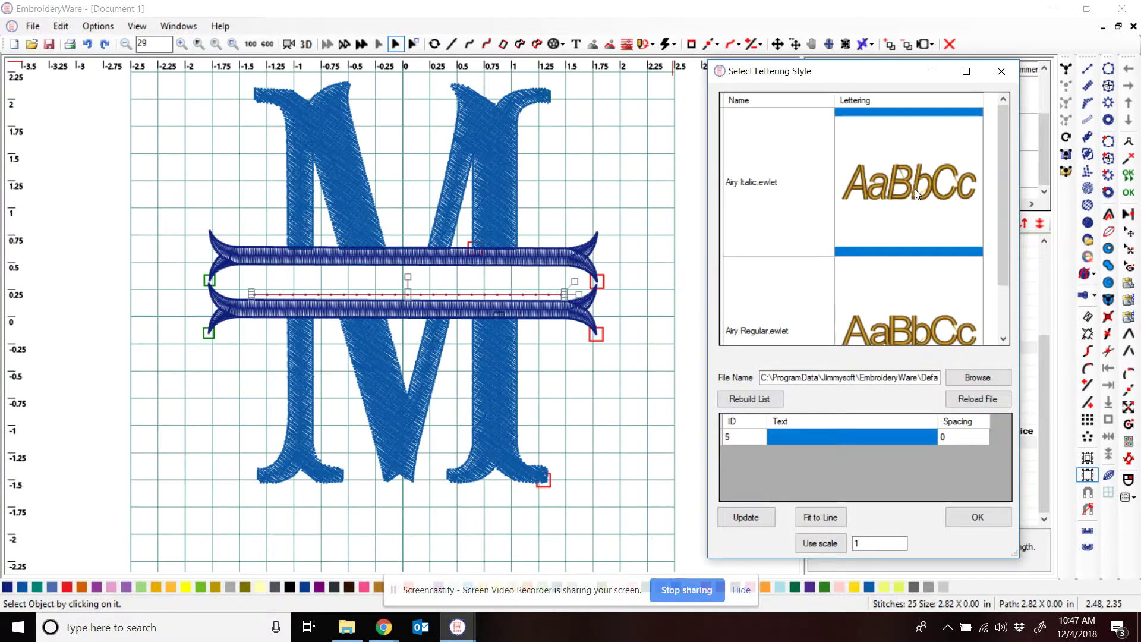
click(812, 437)
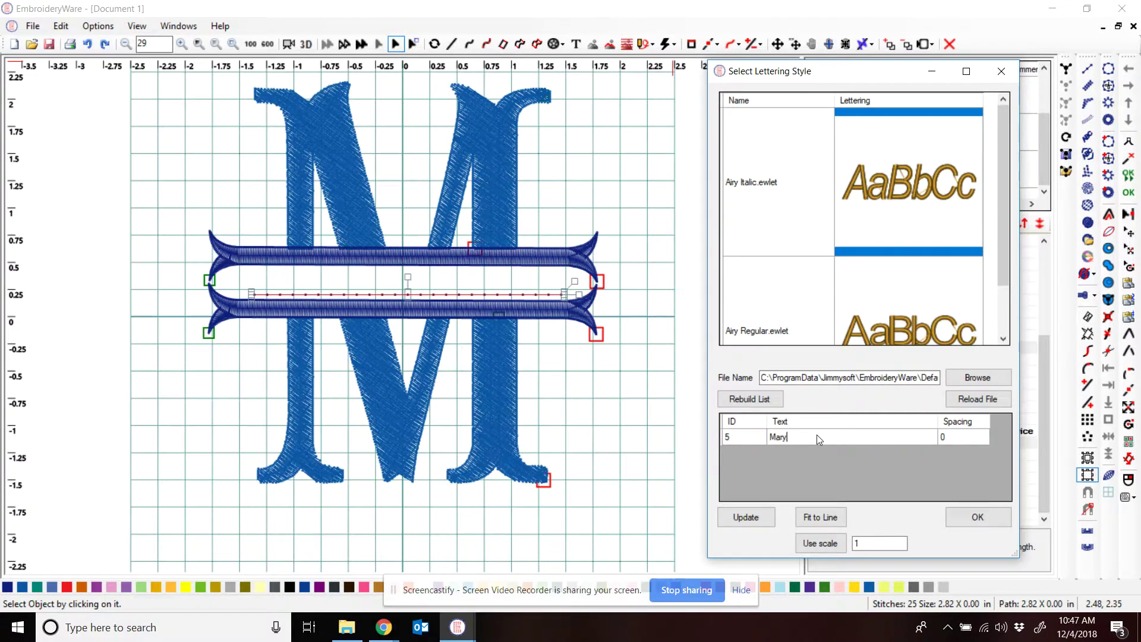
click(892, 219)
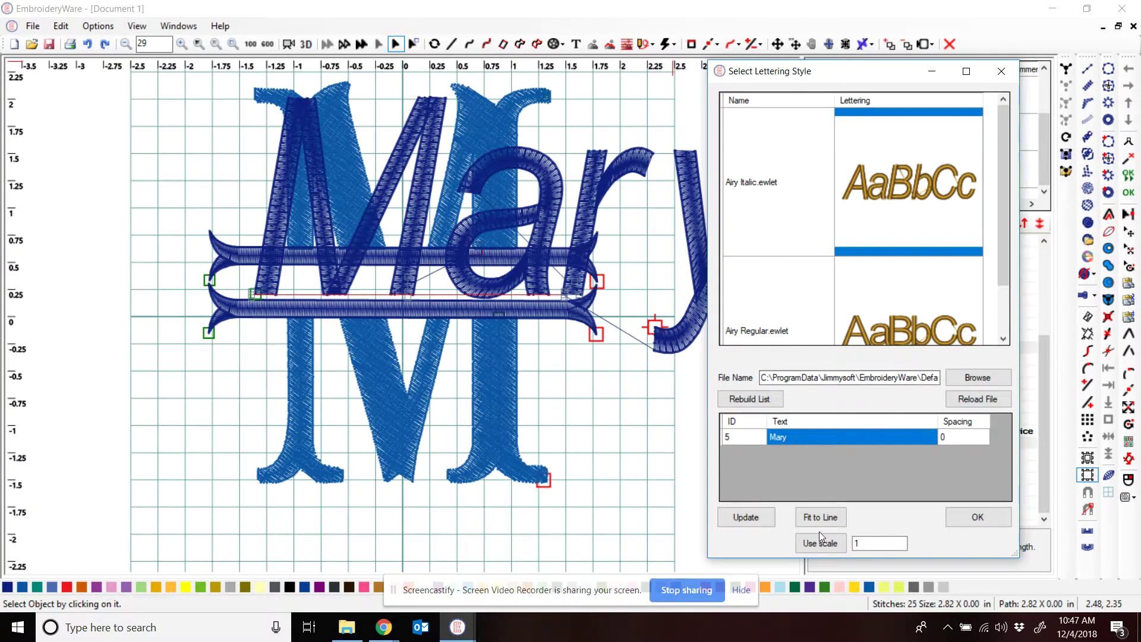
- Fit the lettering to the line's length, enter a scale of .1 and accept the lettering settings
click(811, 519)
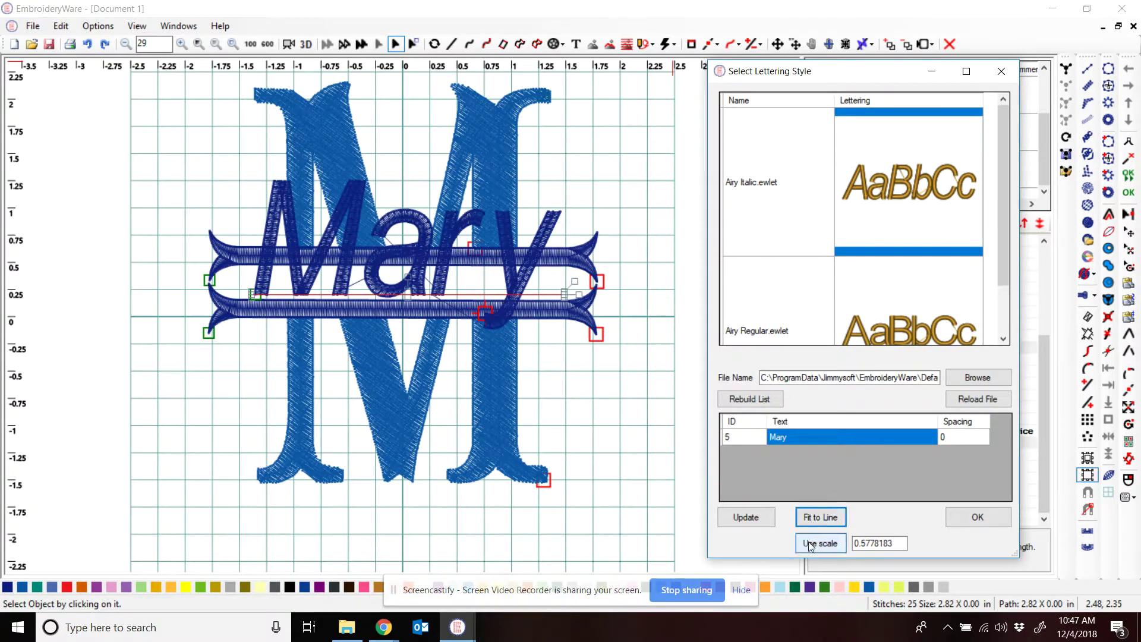
drag(903, 543, 858, 543)
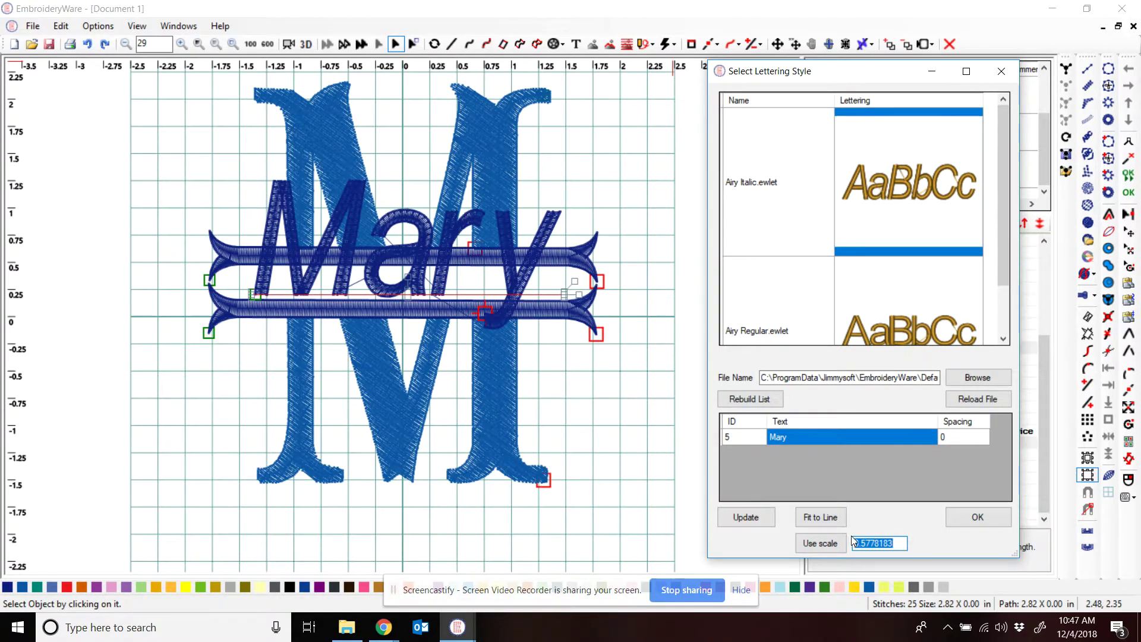
key(BackSpace)
text(.1)
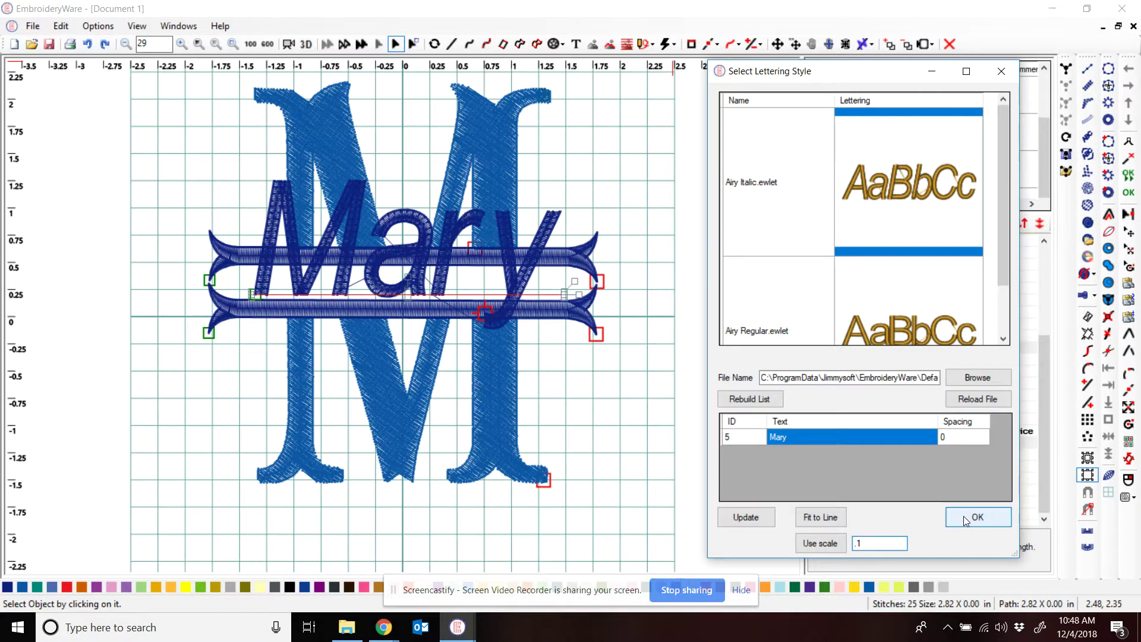
click(964, 516)
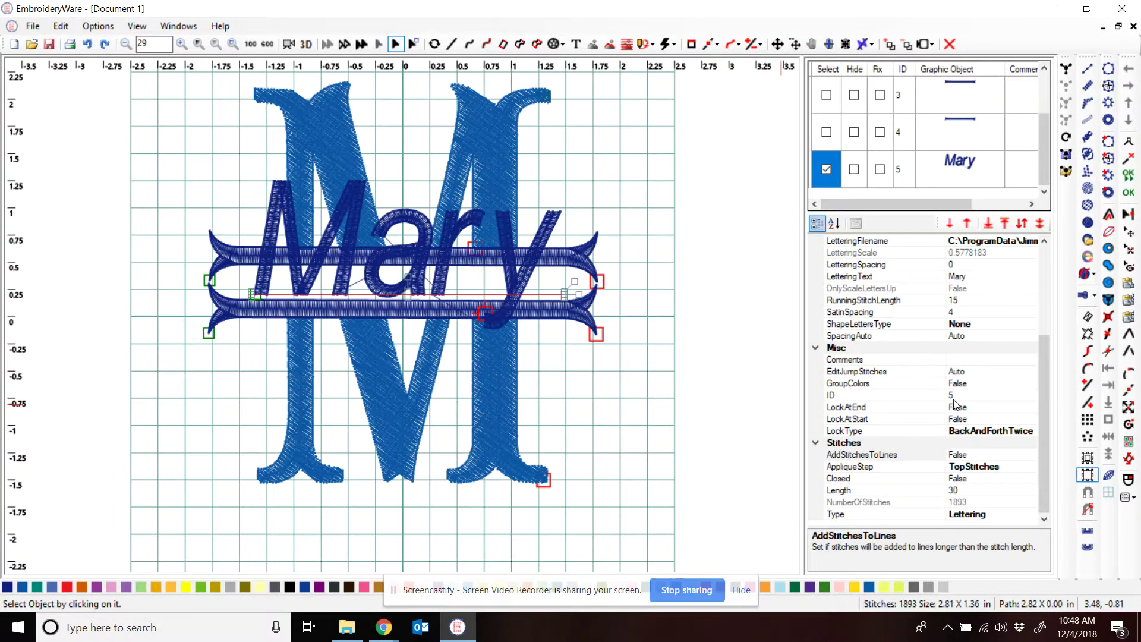
- Set the lettering's FitToLine property to False so its scale can be edited
scroll(956, 406, up, 2)
click(962, 326)
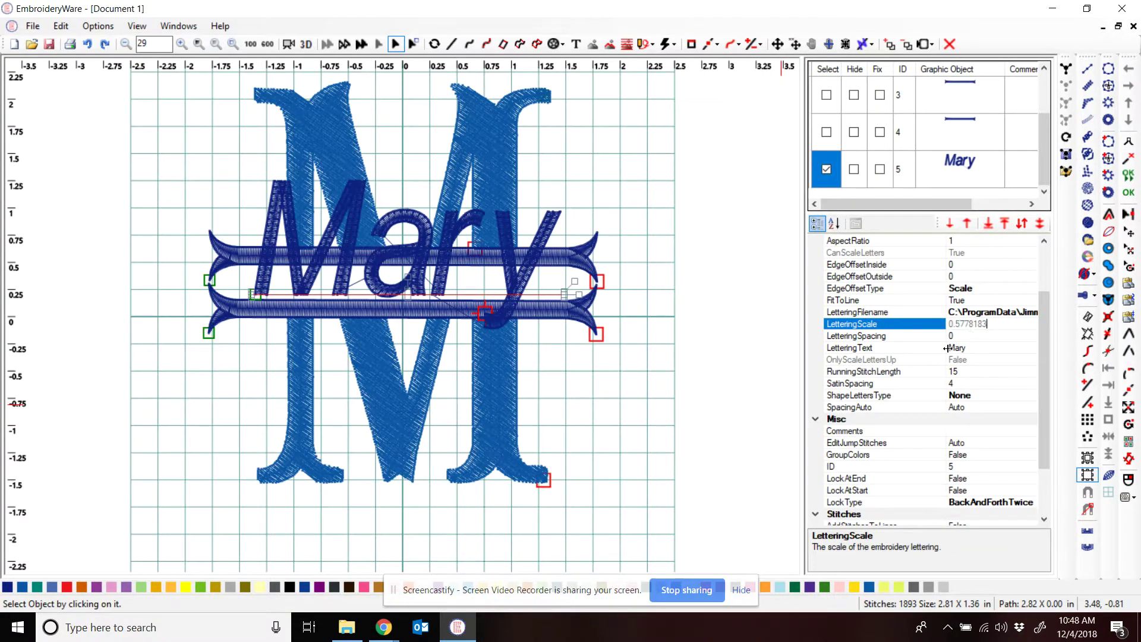
click(964, 300)
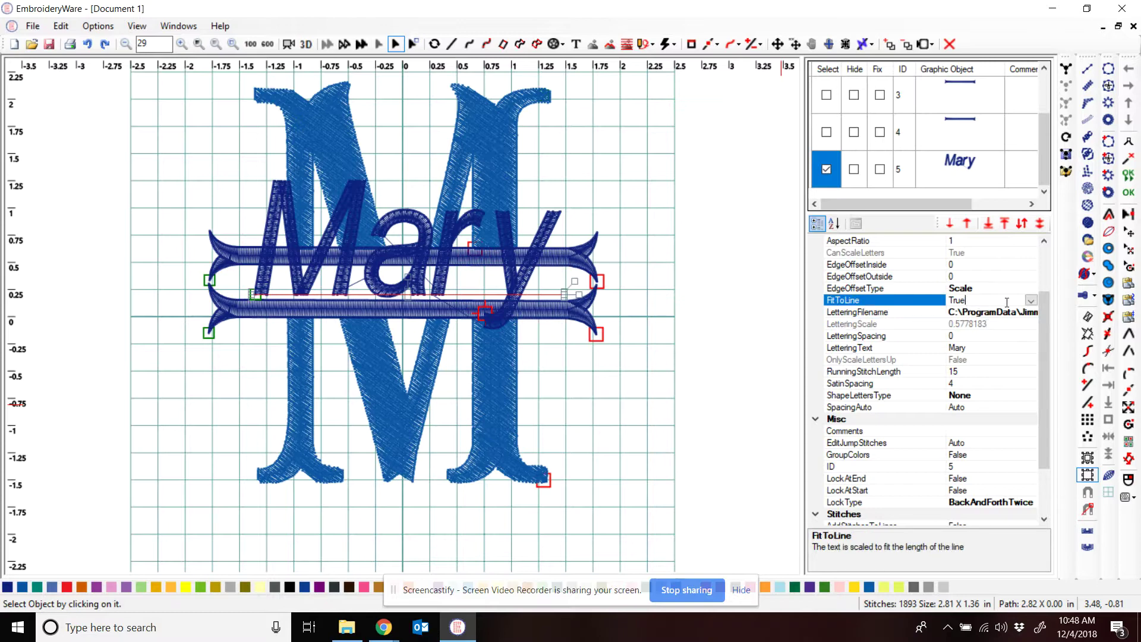
click(1031, 302)
click(975, 324)
- Try lettering scales of 0.05, 0.2 and 0.1 for the name in the gap
click(938, 324)
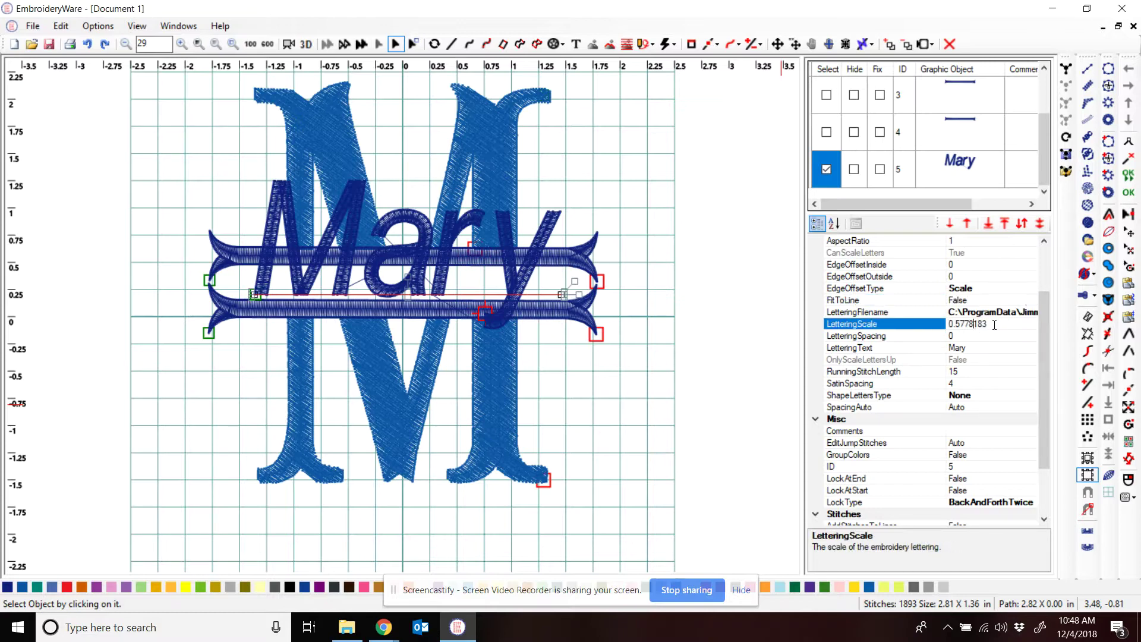
key(BackSpace)
text(.05)
key(Return)
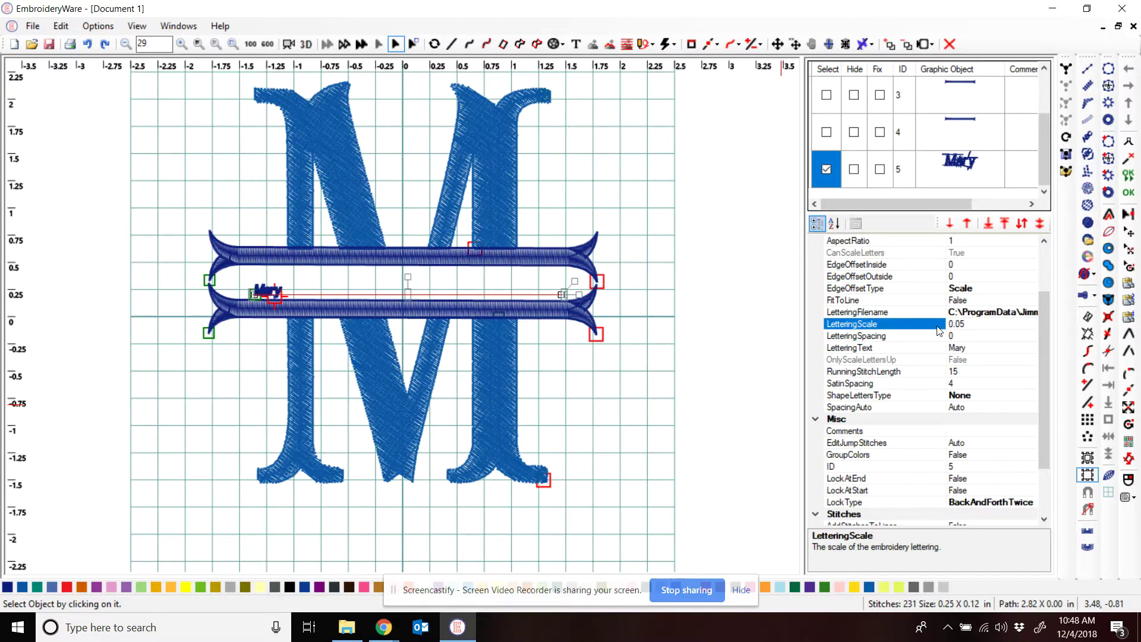
click(938, 324)
key(BackSpace)
text(.2)
key(Return)
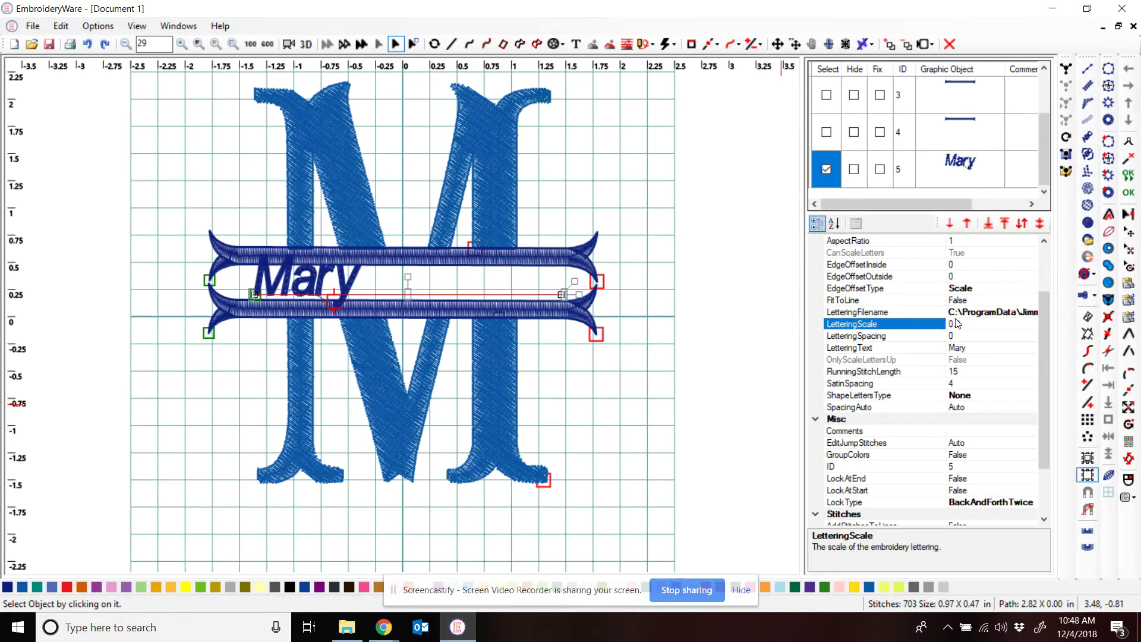
click(914, 329)
text(.1)
key(Return)
- Set the lettering scale to 0.15 so the name fits between the two fishtail columns
click(919, 324)
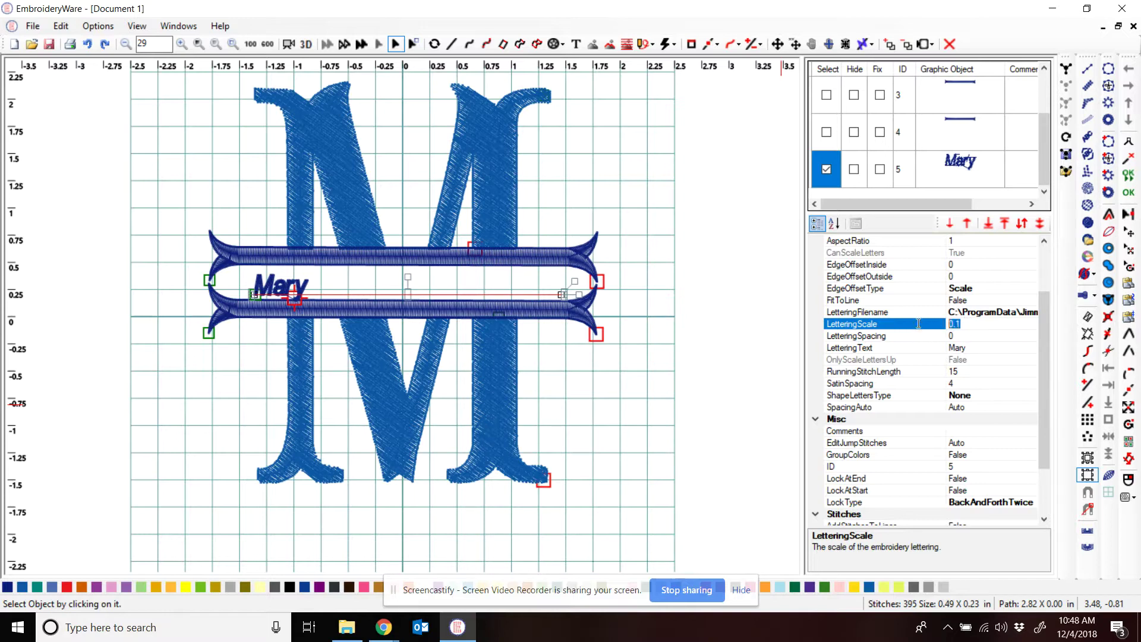
text(.15)
key(Return)
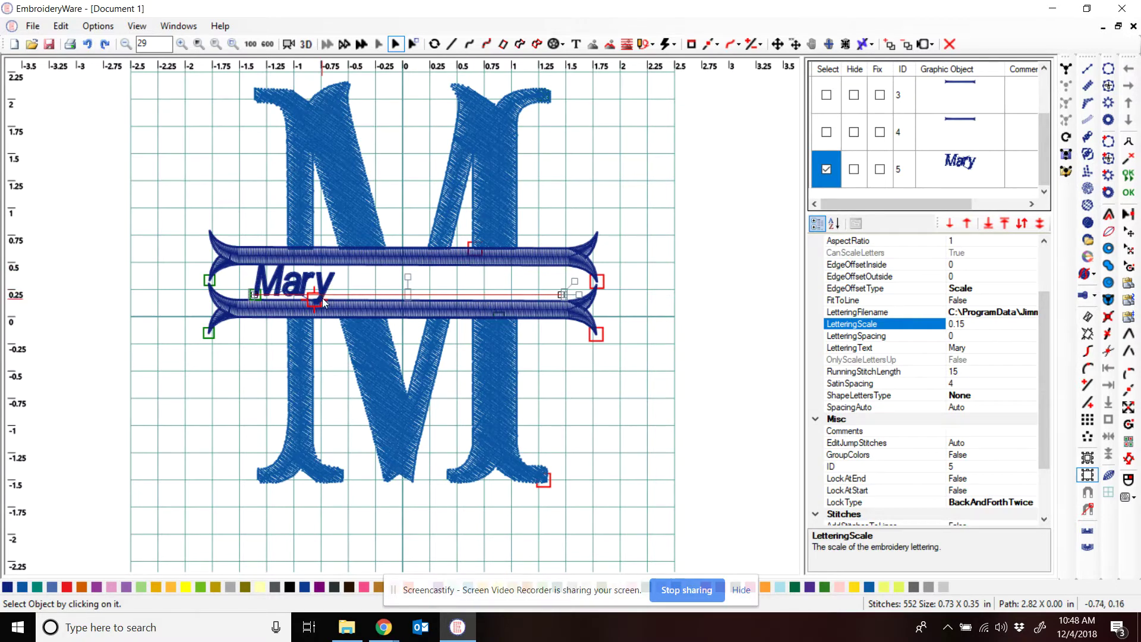
- Move the lettering about 0.9 inches right toward the gap's middle and shorten its baseline to about 0.66 inches
drag(325, 294, 426, 295)
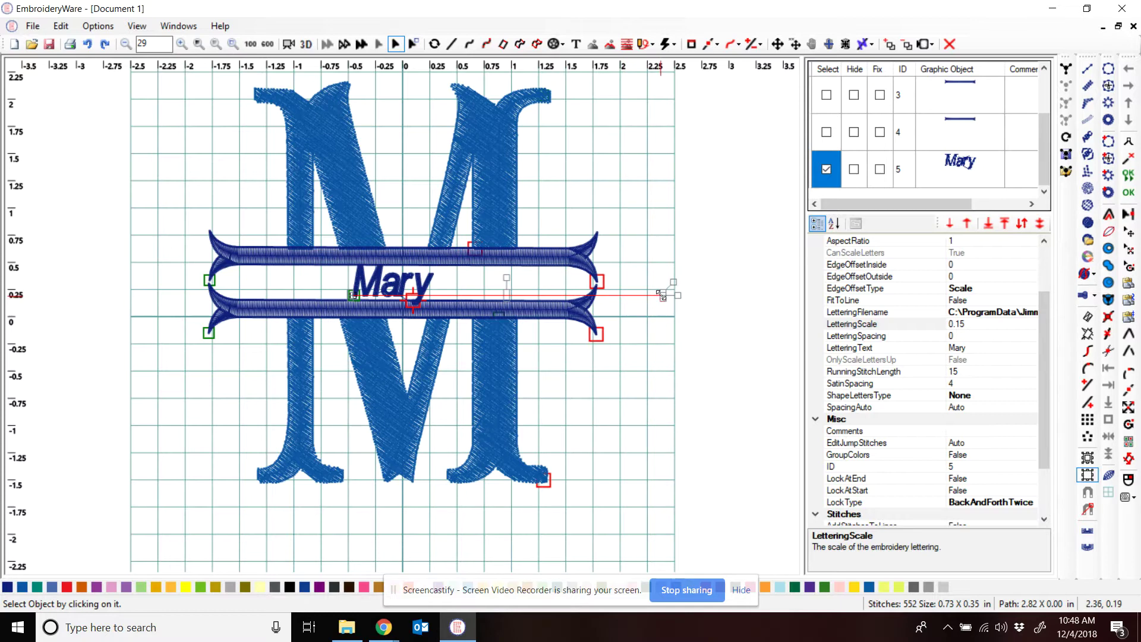
drag(662, 296, 422, 295)
- Center the name horizontally within the gap, undoing a trial automatic centering, and preview the design in 3D
click(1109, 419)
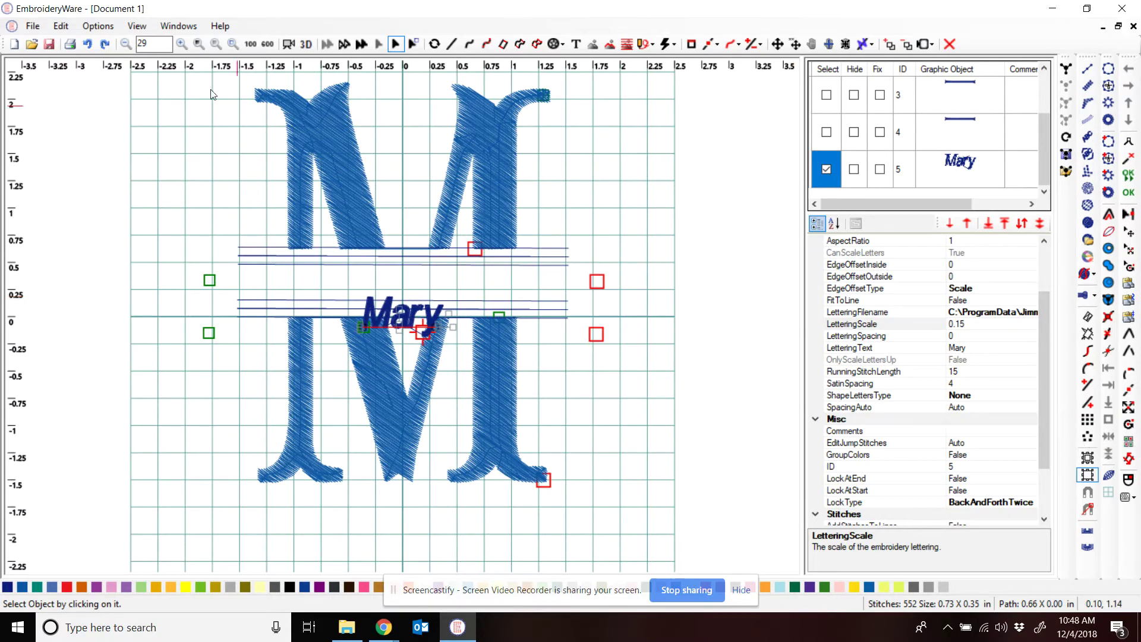
click(87, 44)
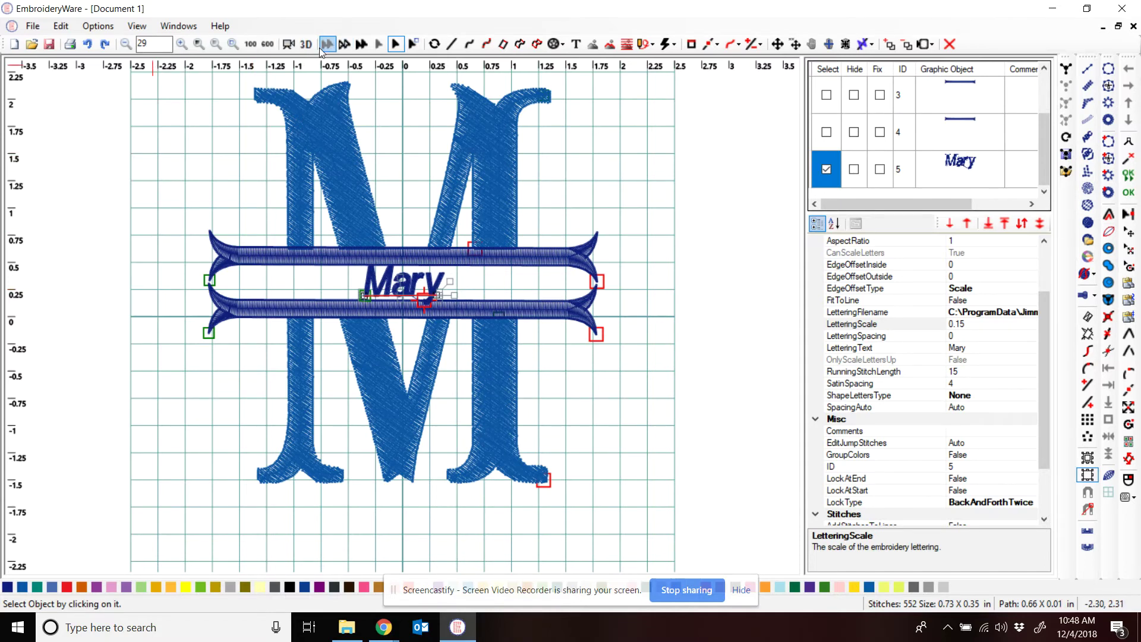
click(300, 48)
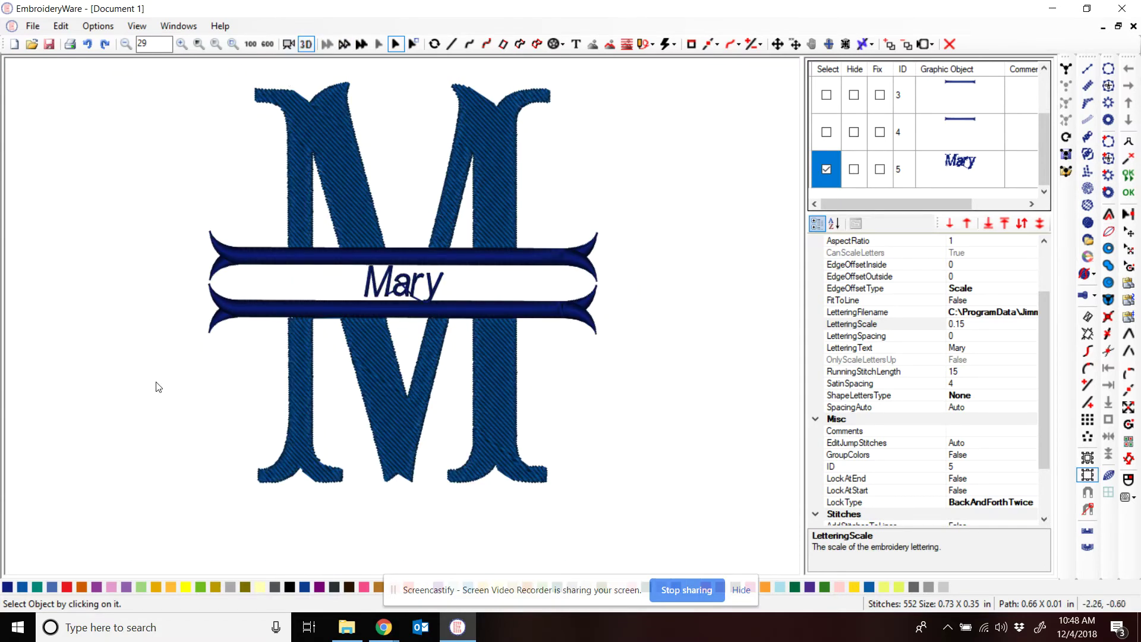